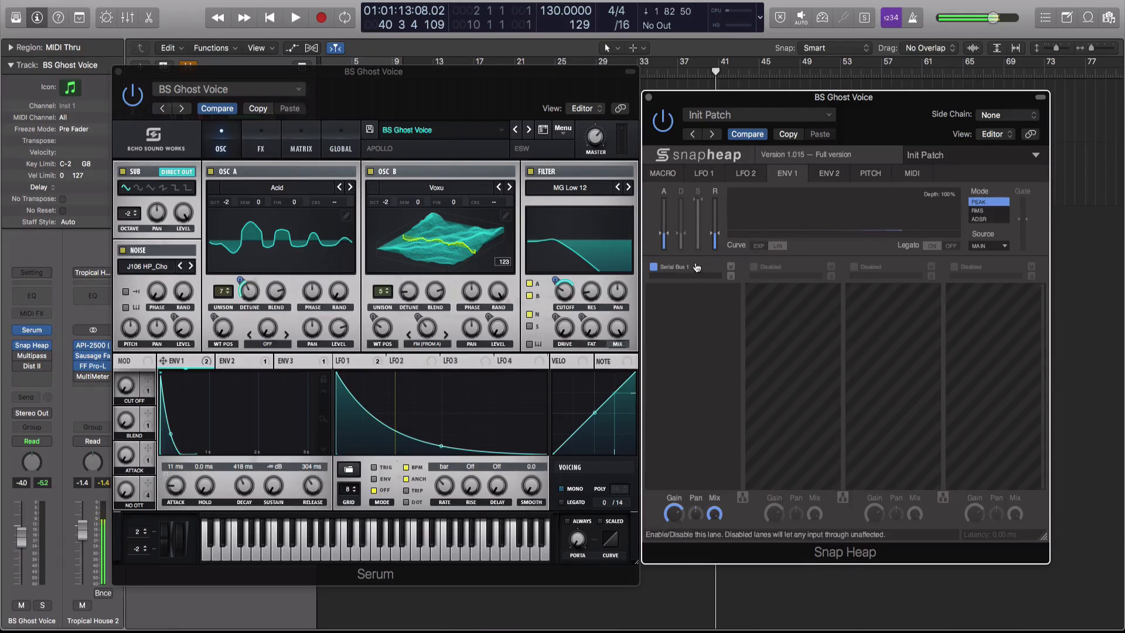
- Add Chorus, Distortion, Limiter and Resonator effects in series to the first lane of Snap Heap
left_click(684, 341)
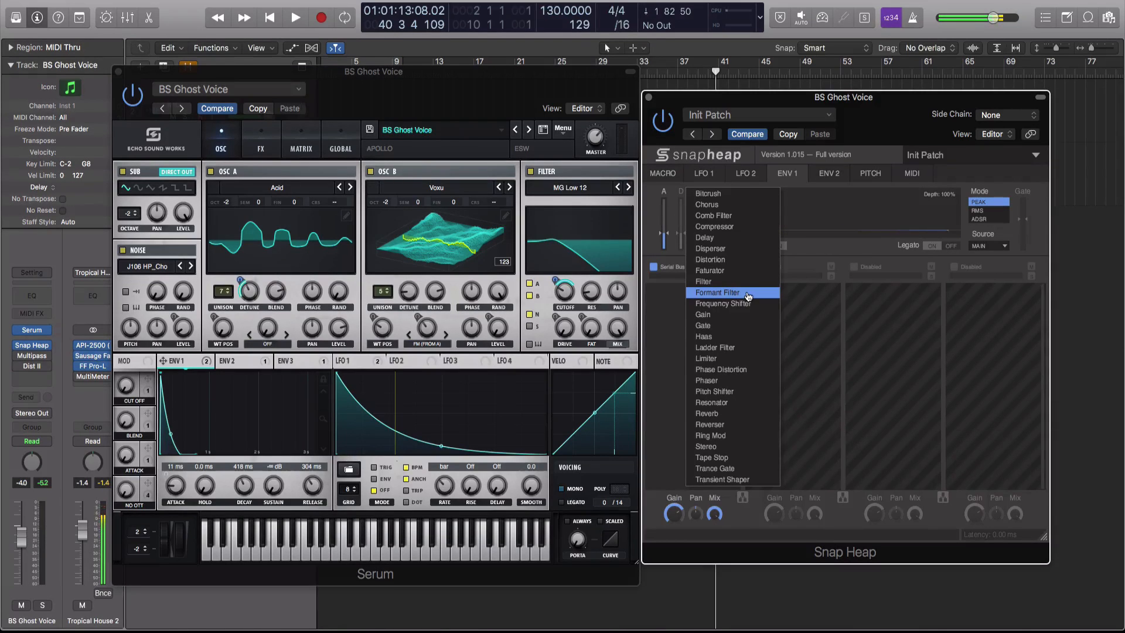
left_click(712, 205)
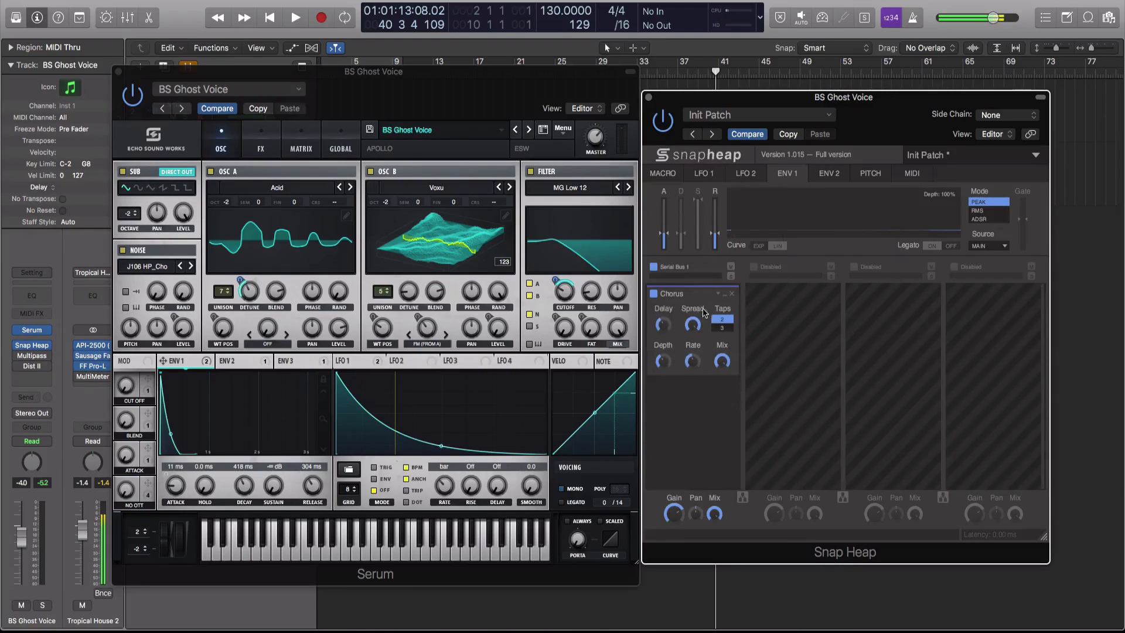
left_click(687, 410)
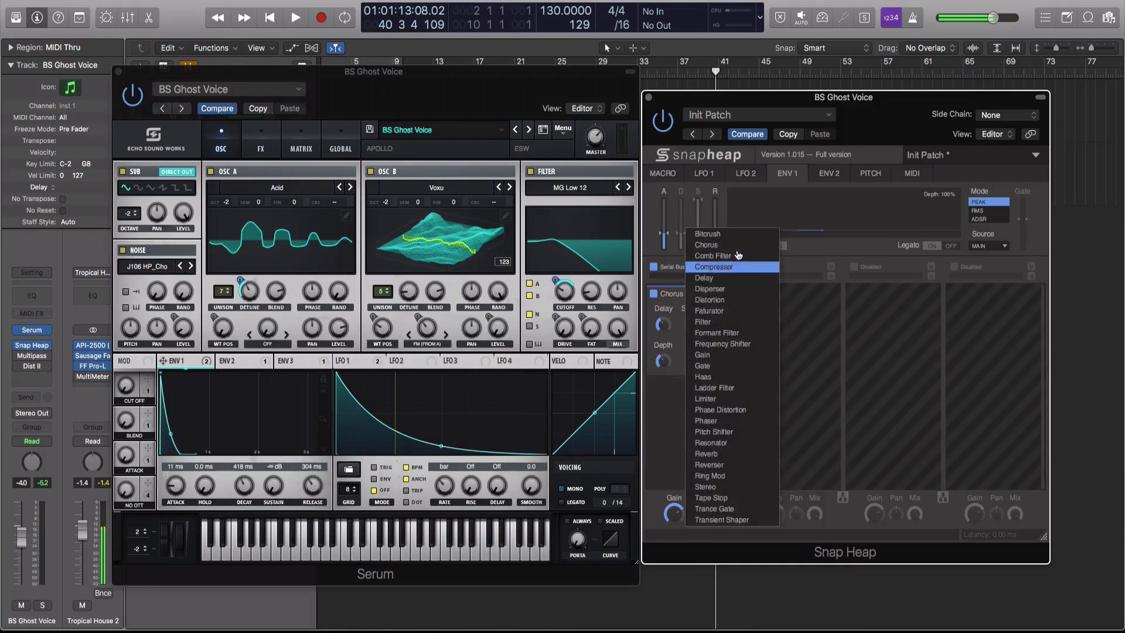
left_click(741, 302)
scroll(674, 405, "down", 5)
left_click(691, 442)
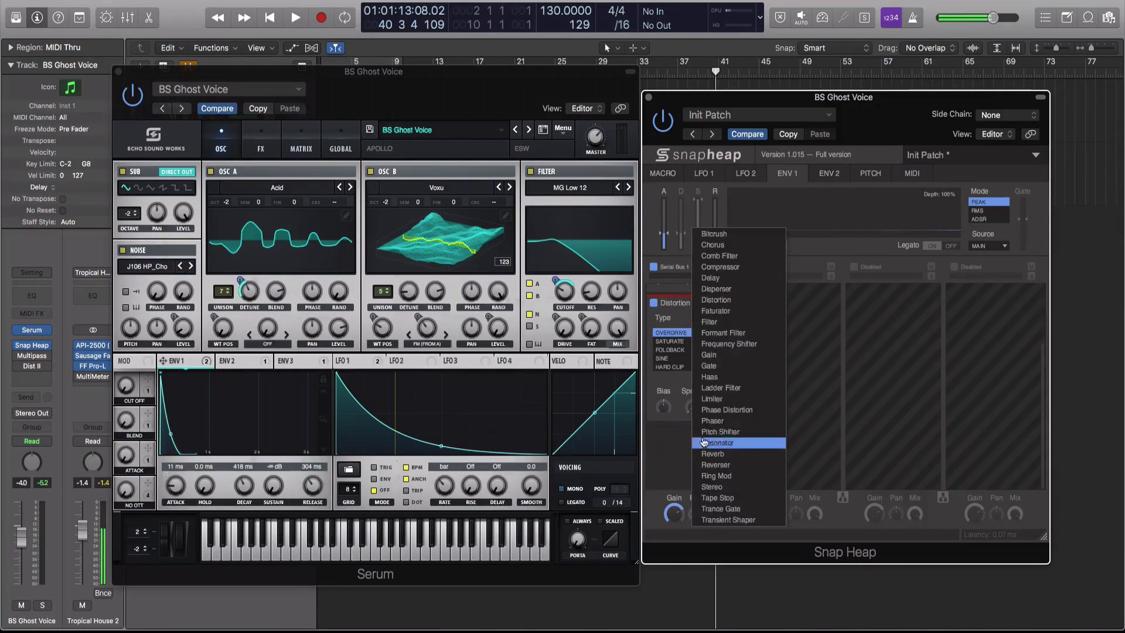
left_click(727, 398)
scroll(680, 410, "down", 3)
left_click(701, 436)
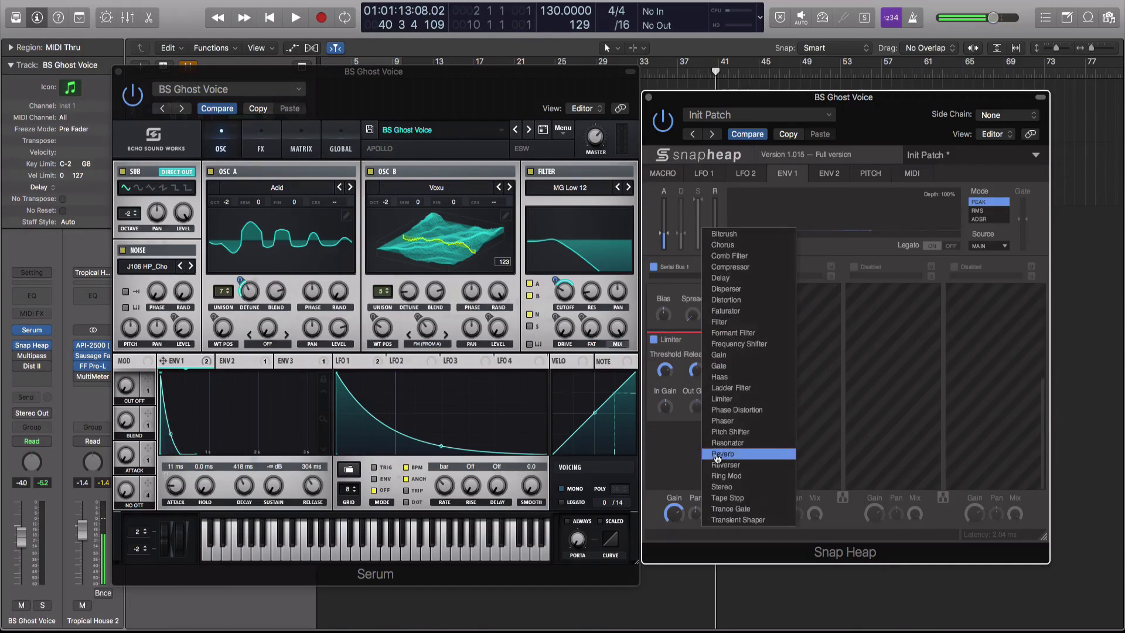
left_click(728, 447)
- Review the order of the stacked effects in the first lane and check the effects offered for the second lane
scroll(680, 377, "up", 5)
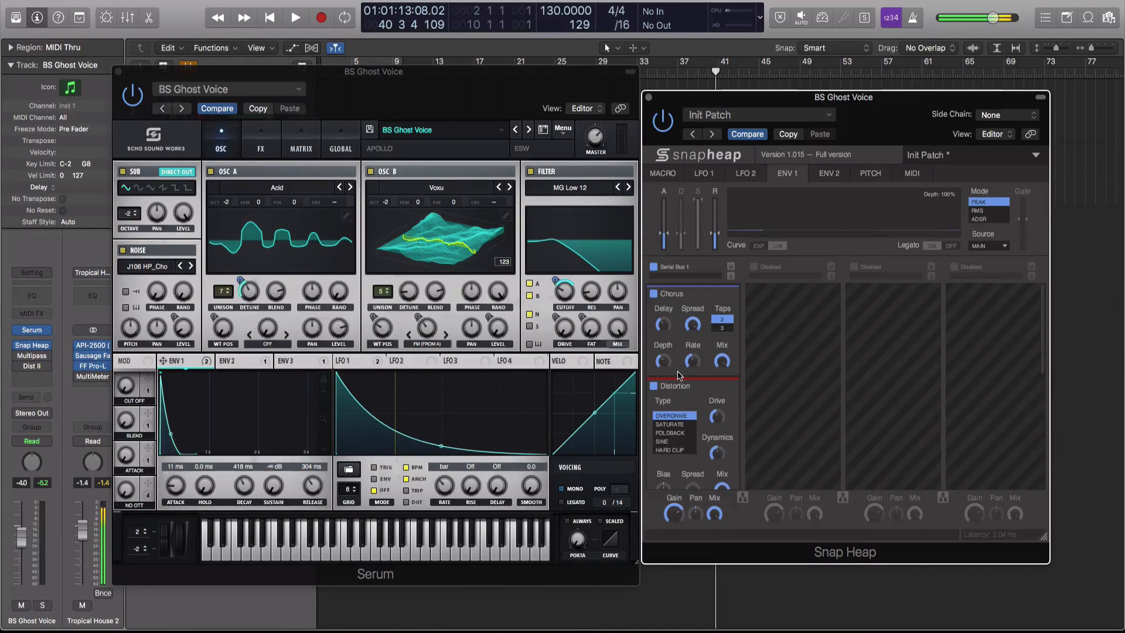
scroll(679, 374, "down", 2)
scroll(679, 375, "up", 2)
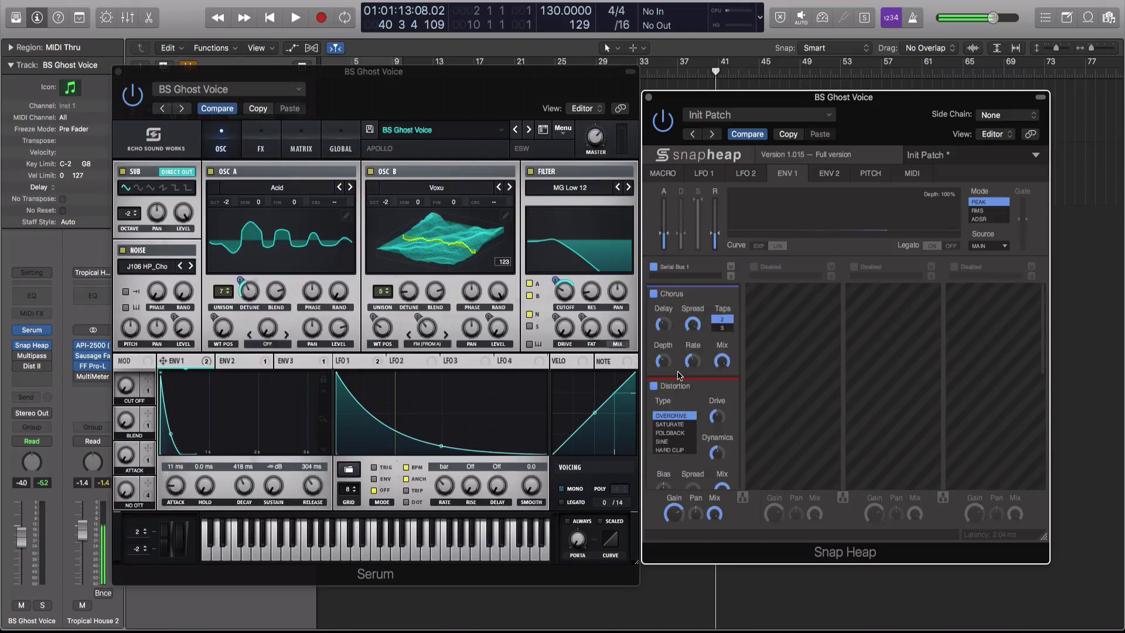
scroll(681, 376, "down", 3)
scroll(687, 376, "up", 1)
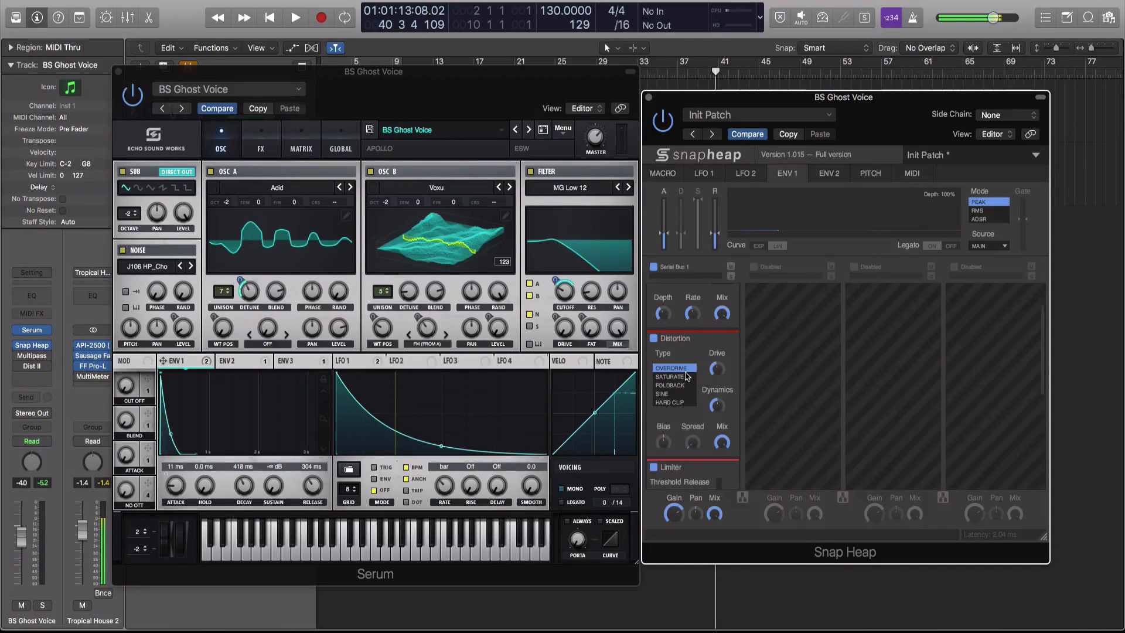
scroll(688, 375, "down", 8)
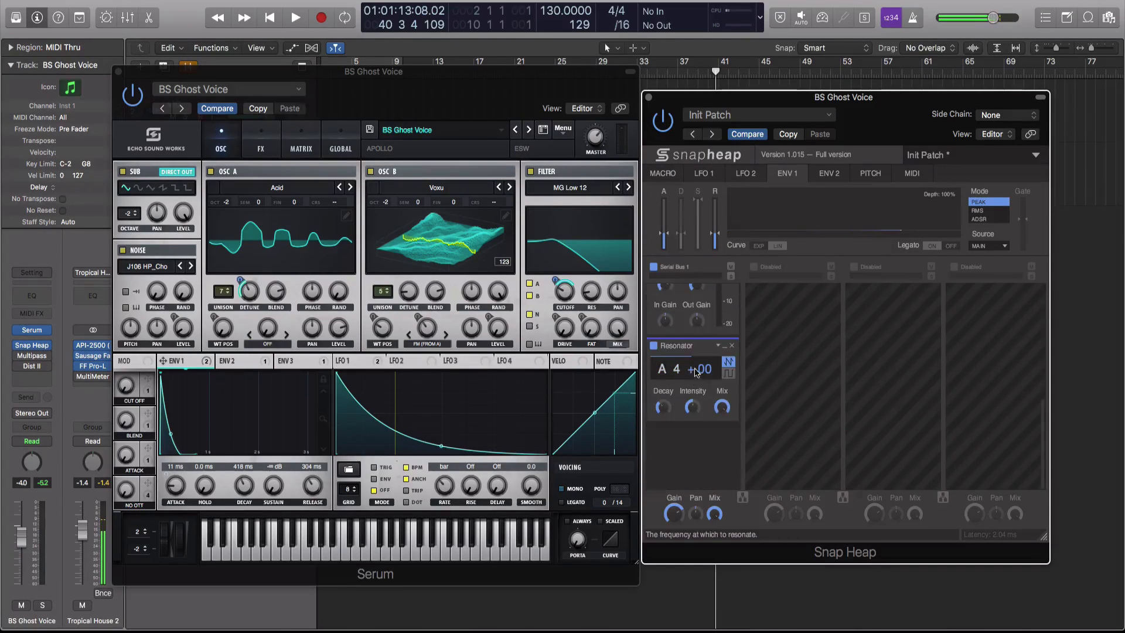
scroll(697, 362, "up", 10)
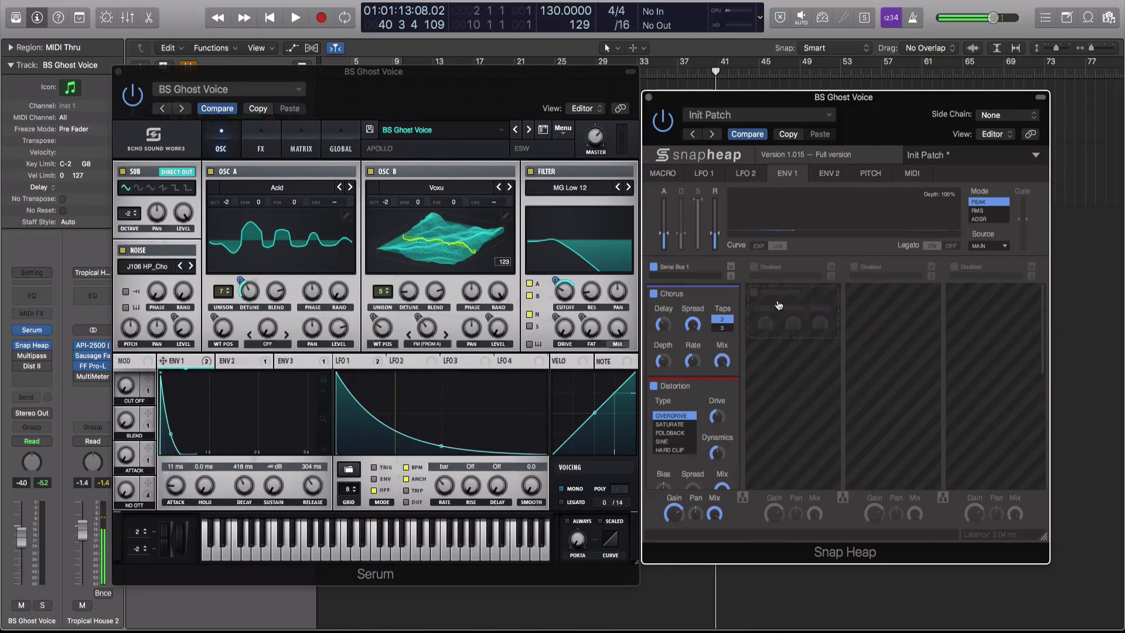
left_click(778, 305)
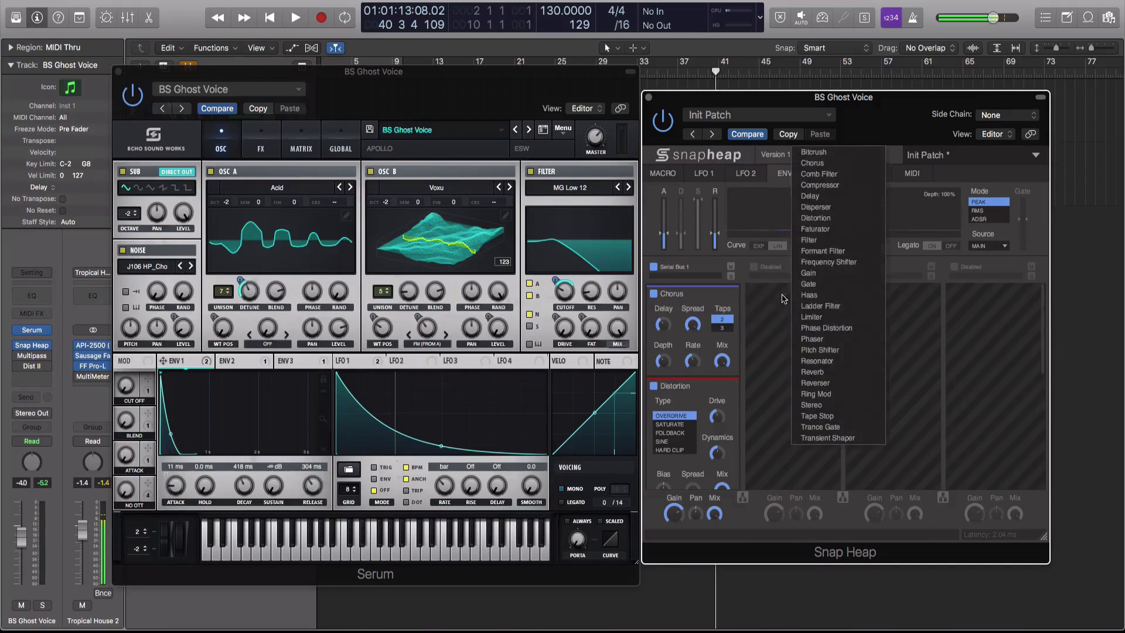
left_click(780, 348)
- Remove the Resonator, Limiter, Distortion and Chorus effects from the first lane
scroll(685, 375, "down", 9)
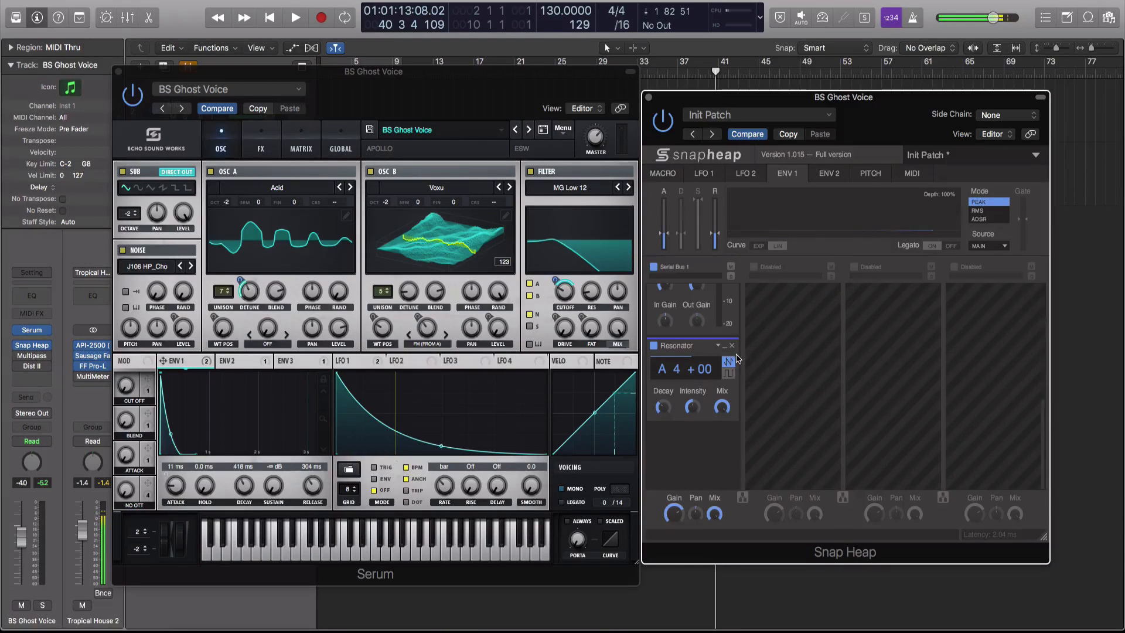
left_click(732, 346)
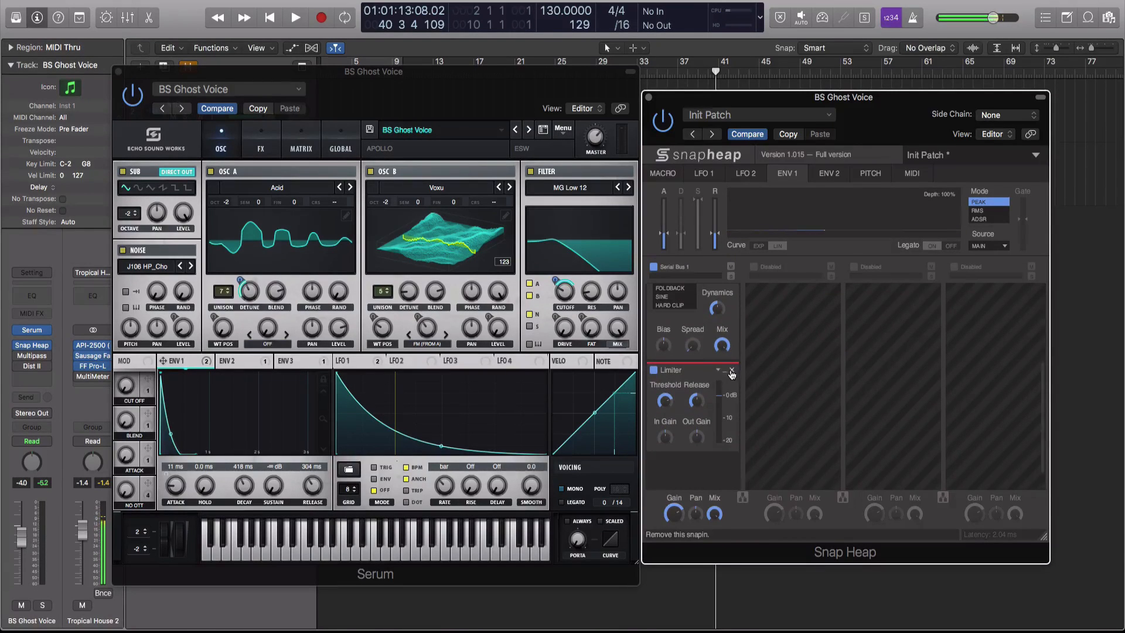
left_click(731, 339)
left_click(732, 304)
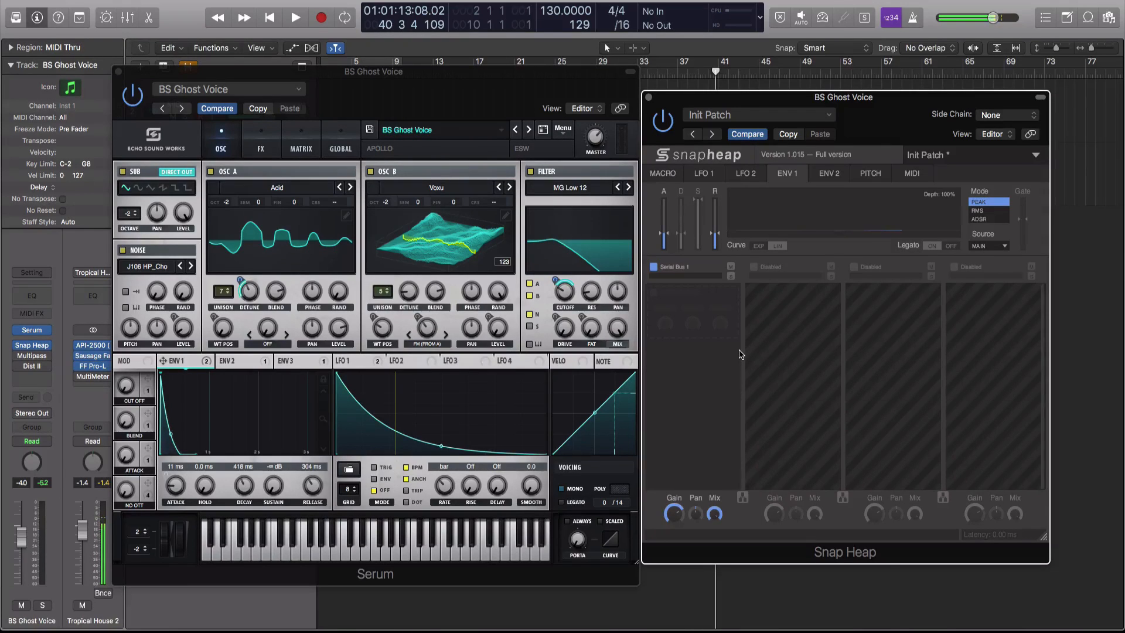
- Switch to Serum and show its effects rack
left_click(470, 115)
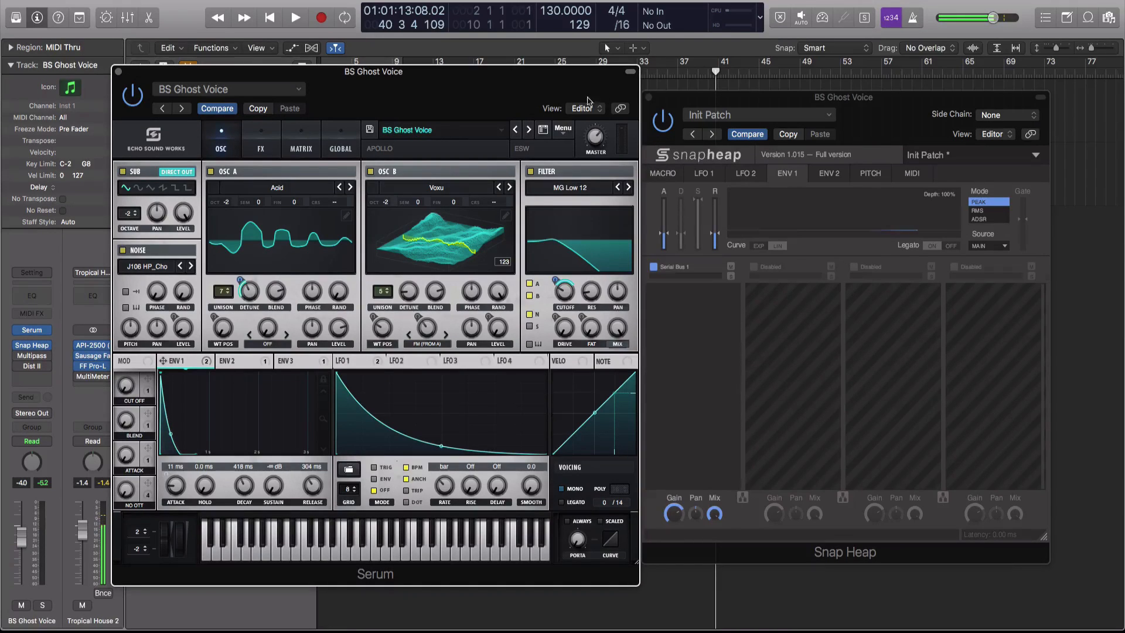
left_click(713, 114)
left_click(773, 110)
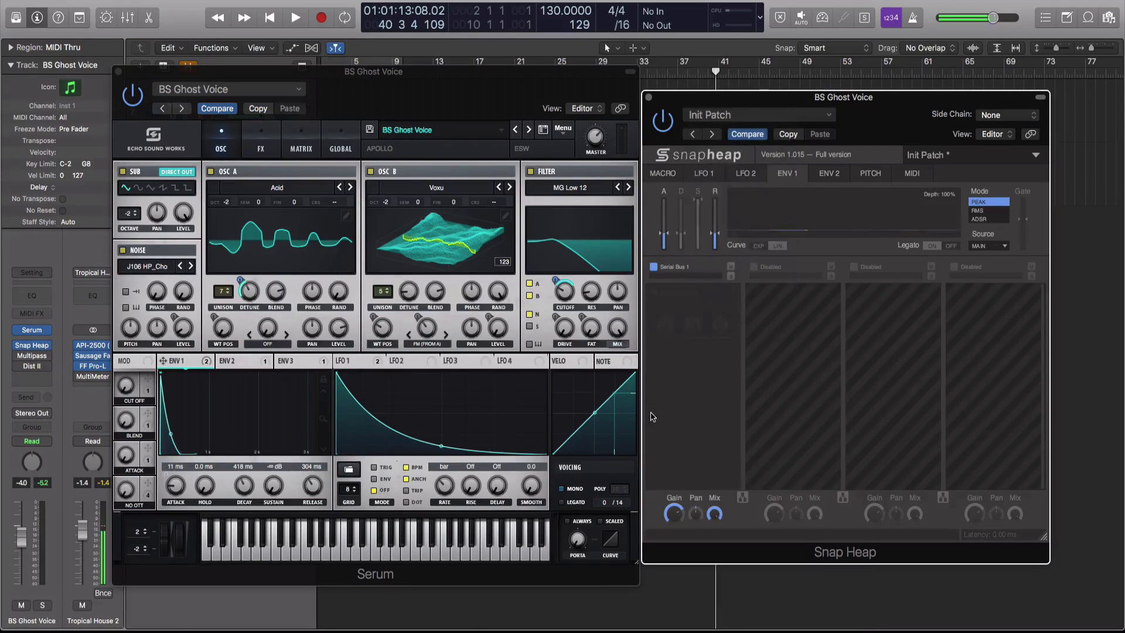
left_click(257, 155)
left_click(257, 155)
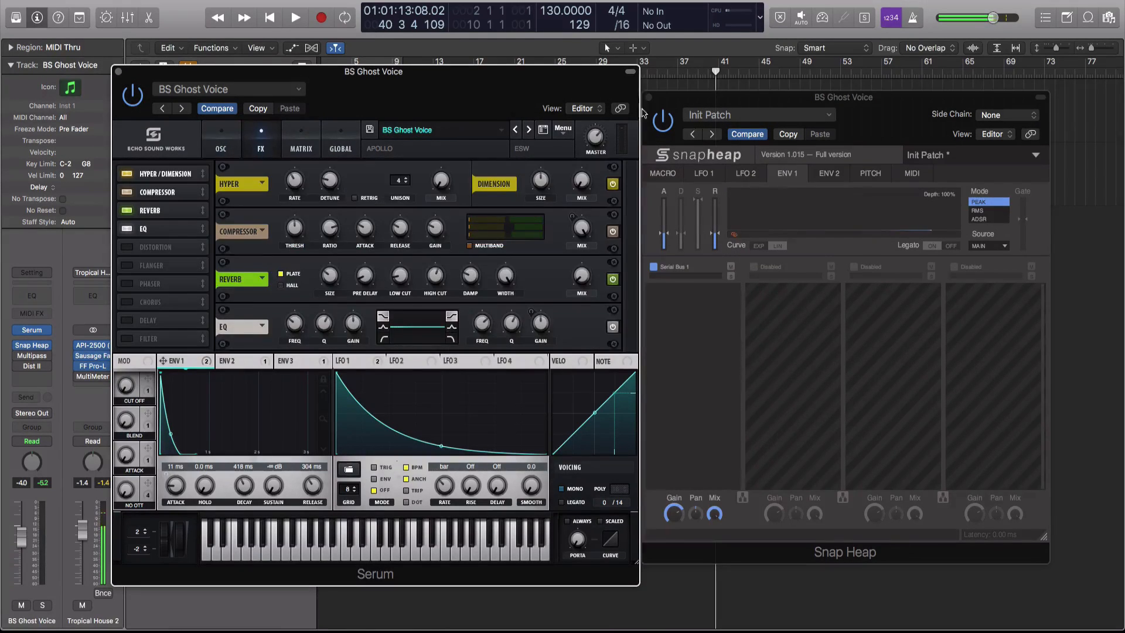
- Switch to Snap Heap and add a Phase Distortion effect to the first lane
left_click(887, 114)
mouse_move(718, 298)
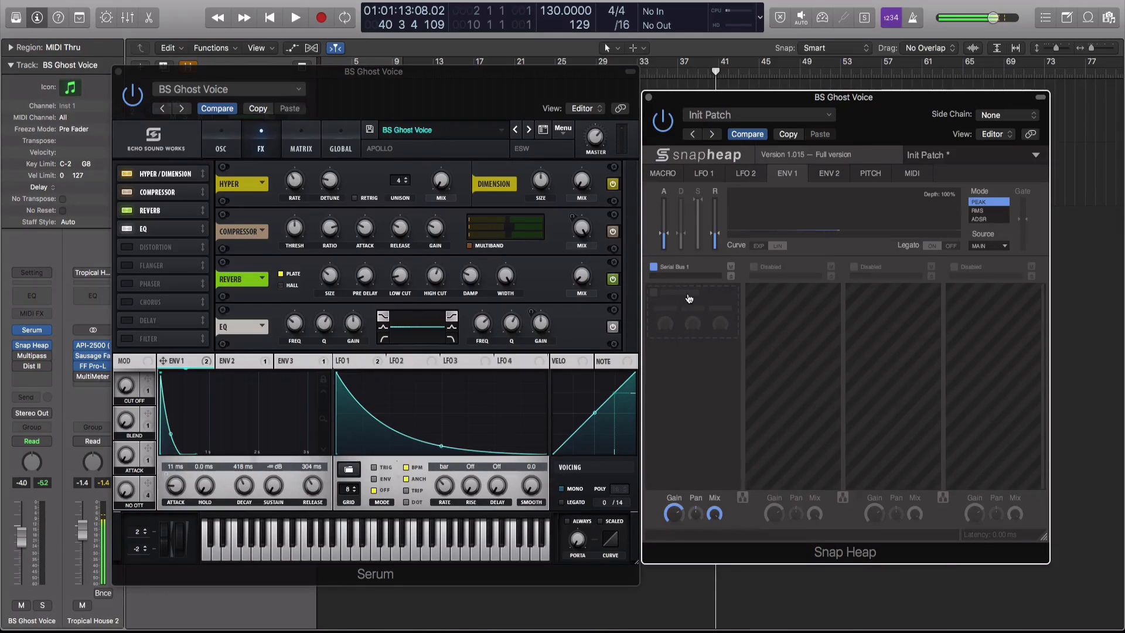
left_click(690, 313)
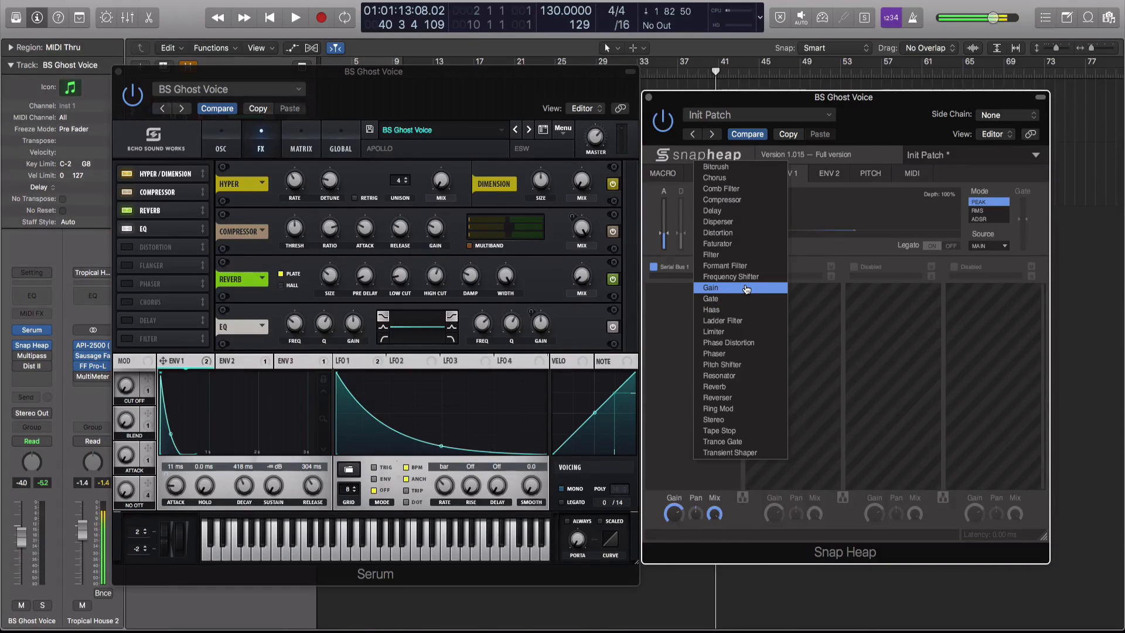
left_click(756, 342)
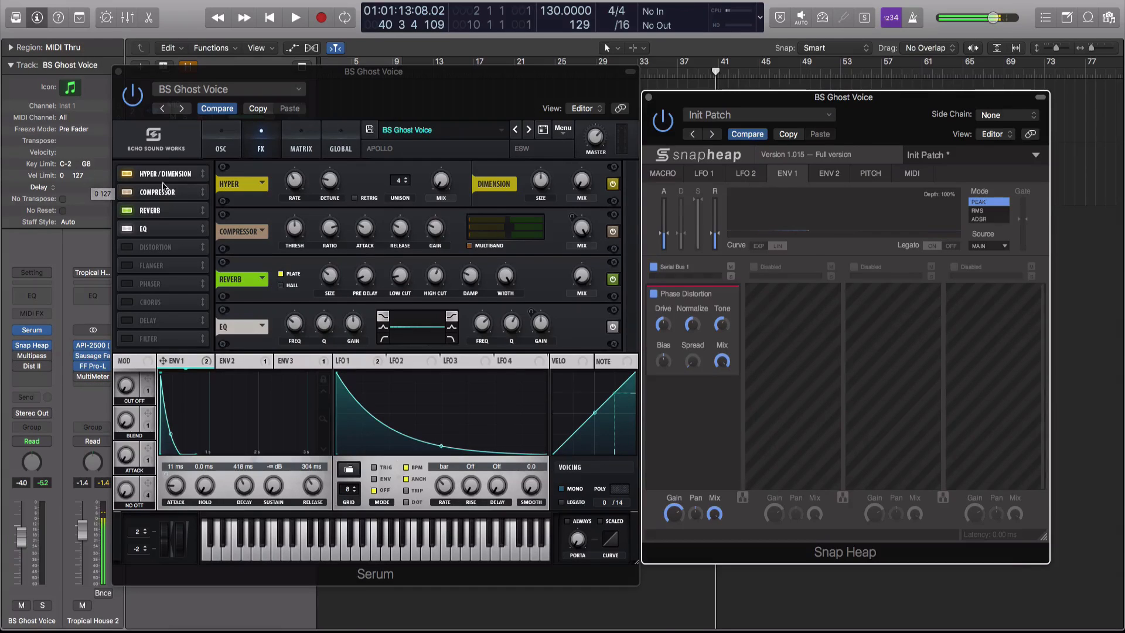
- Try Serum's Distortion effect at the start of the effects chain, check its distortion types, and disable it
left_click(126, 247)
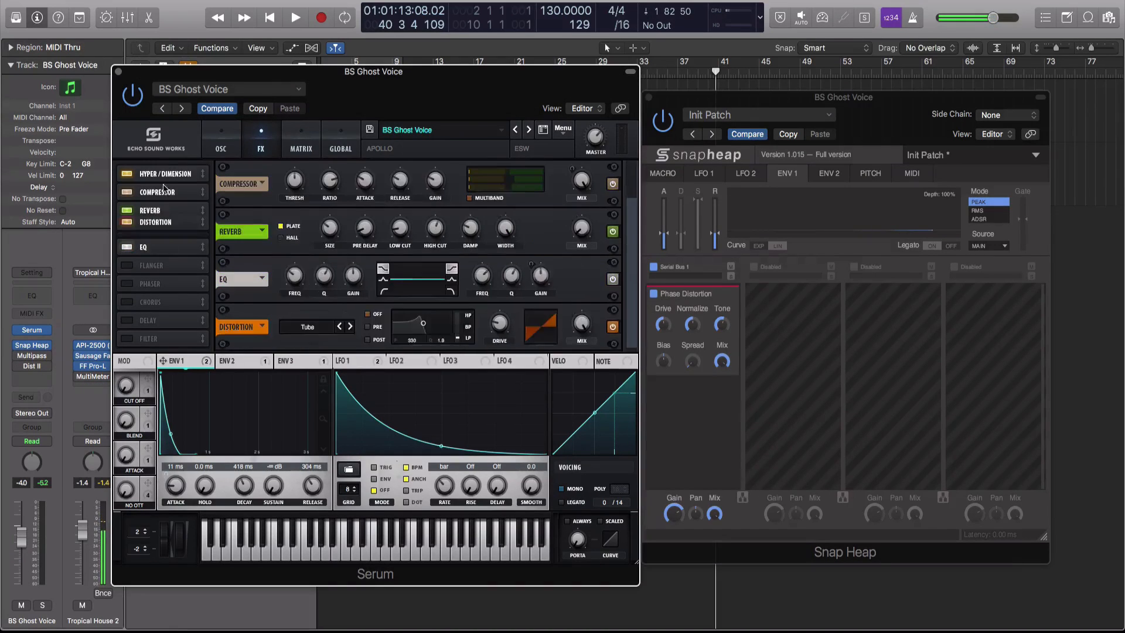
left_click_drag(153, 247, 172, 170)
left_click(299, 185)
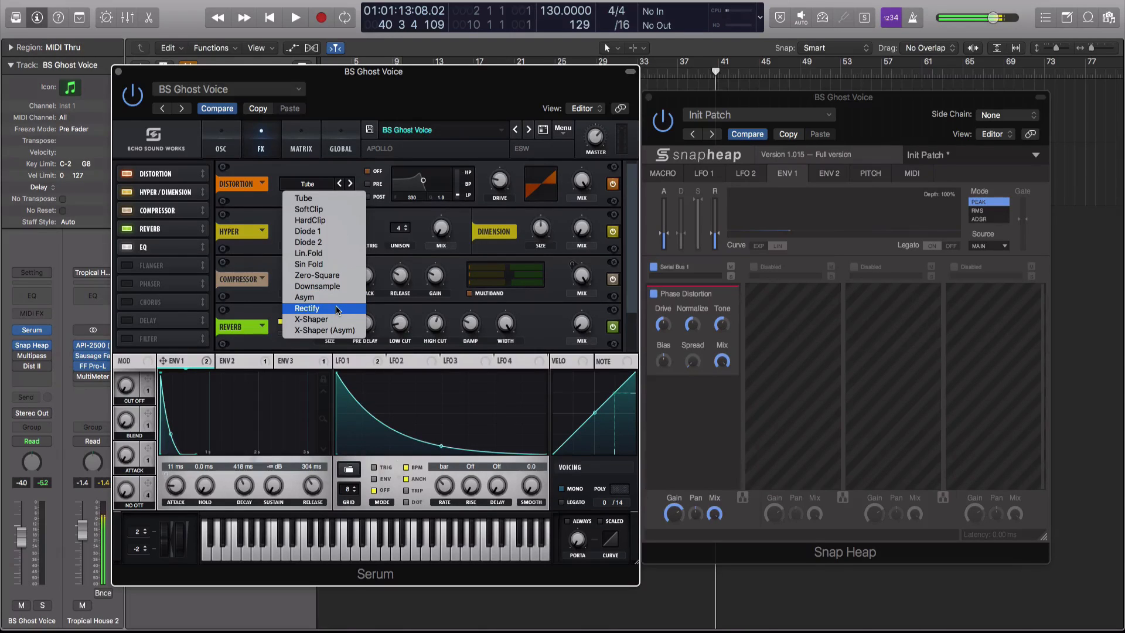
left_click(148, 173)
left_click(133, 174)
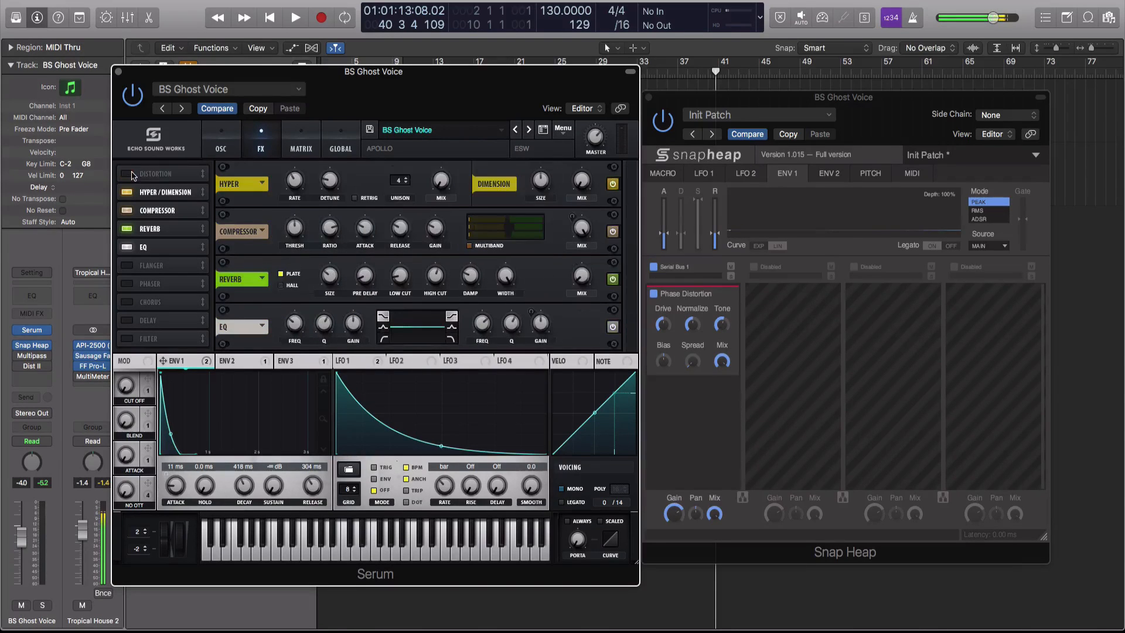
left_click(693, 386)
left_click(681, 300)
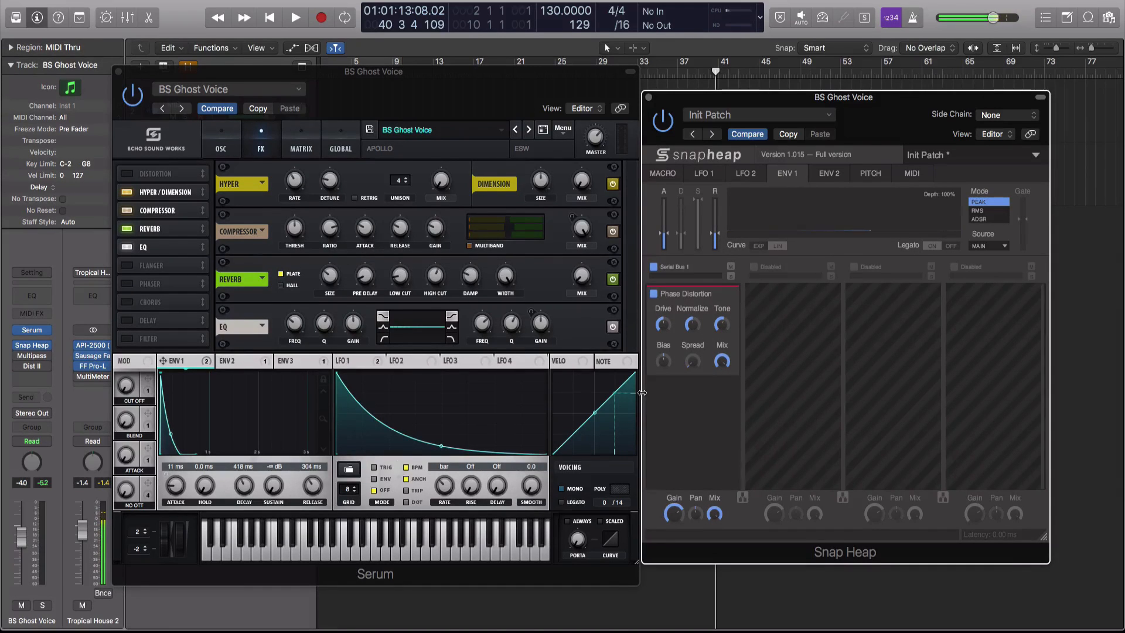
- Show Serum's oscillators and examine the warp modes of Oscillators A and B, keeping FM (from A) on Oscillator B
left_click(219, 146)
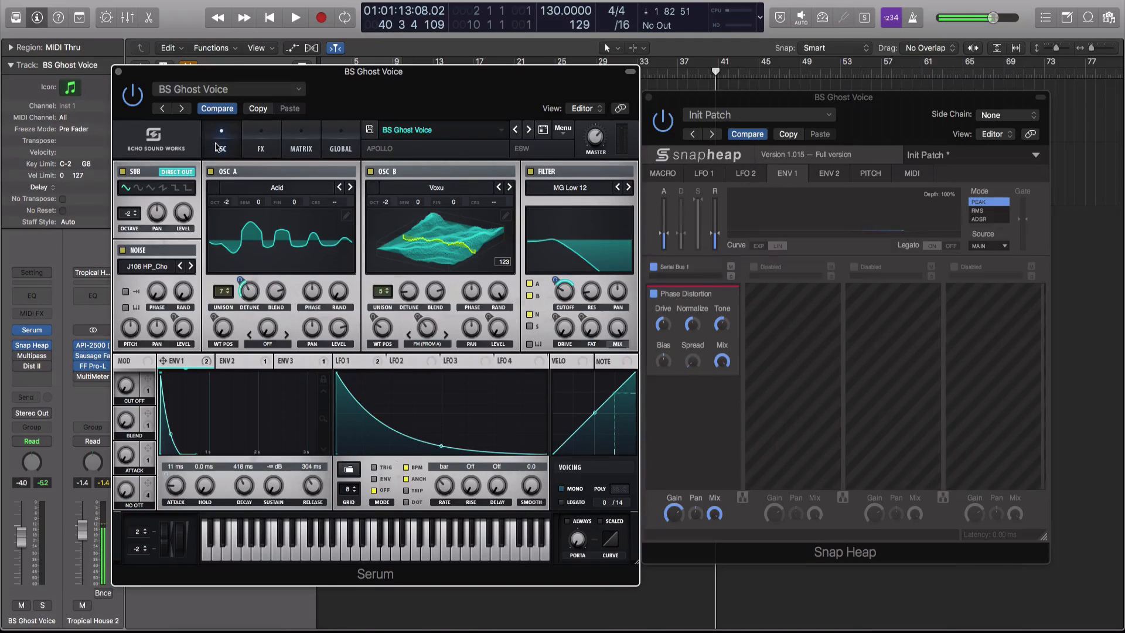
left_click(423, 346)
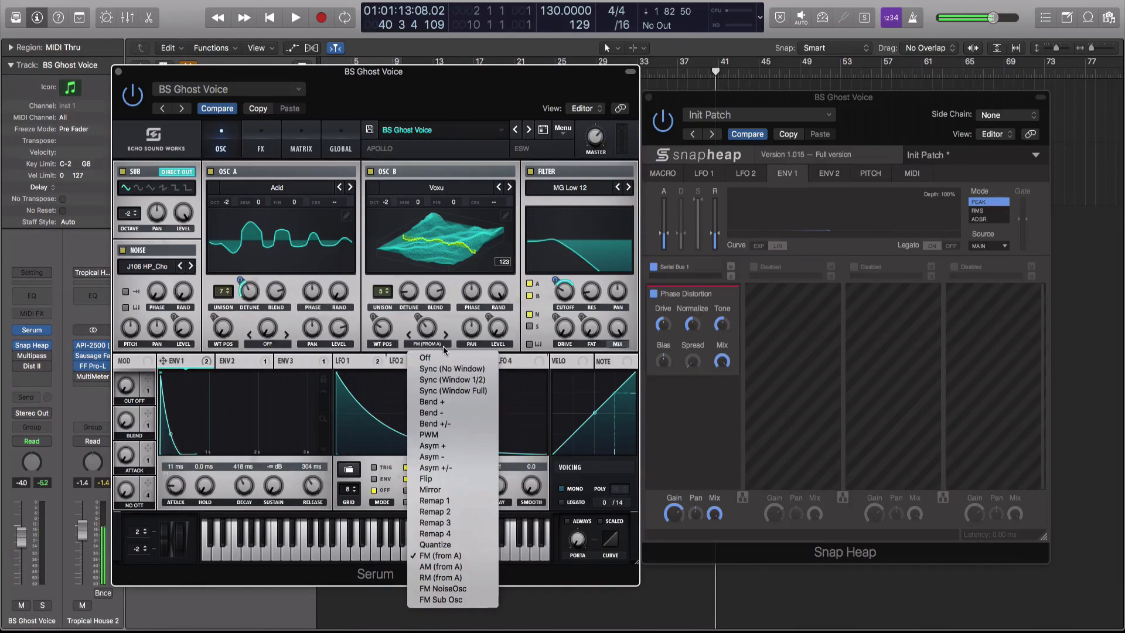
left_click(279, 347)
left_click(274, 346)
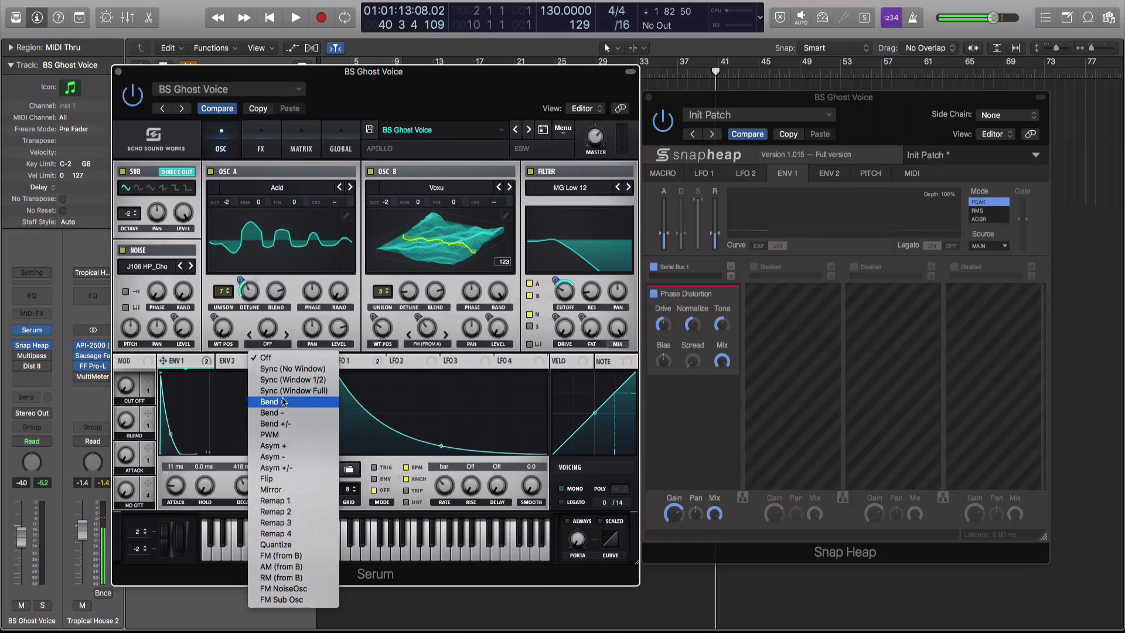
left_click(424, 348)
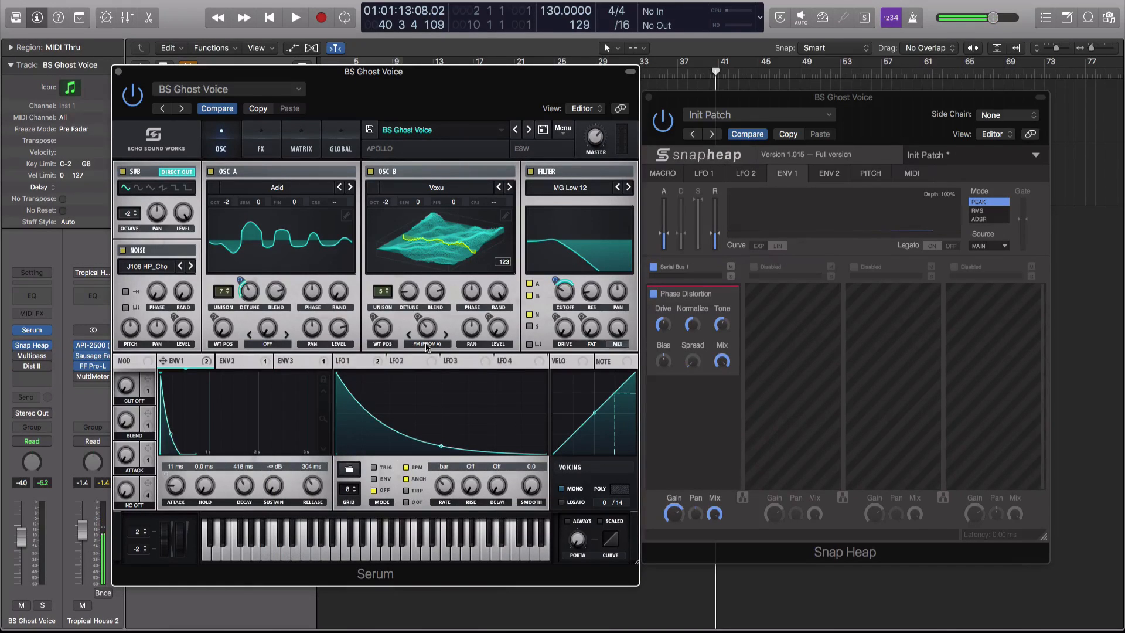
left_click(427, 347)
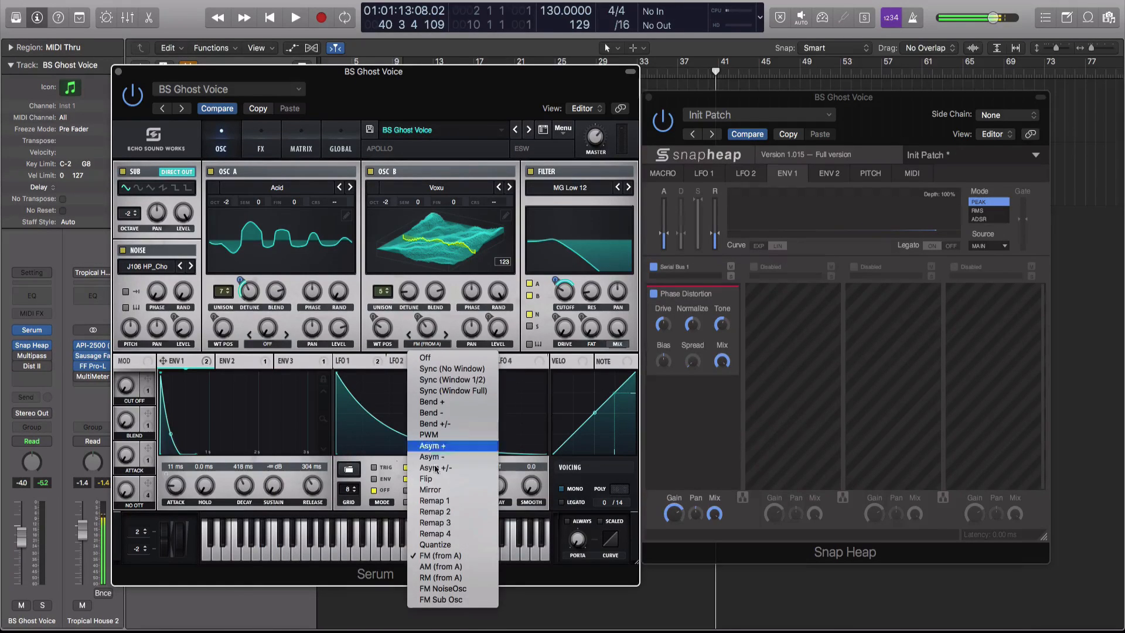
left_click(452, 557)
- Try FM (from B) as Oscillator A's warp mode, and restore FM (from A) on Oscillator B
left_click(274, 346)
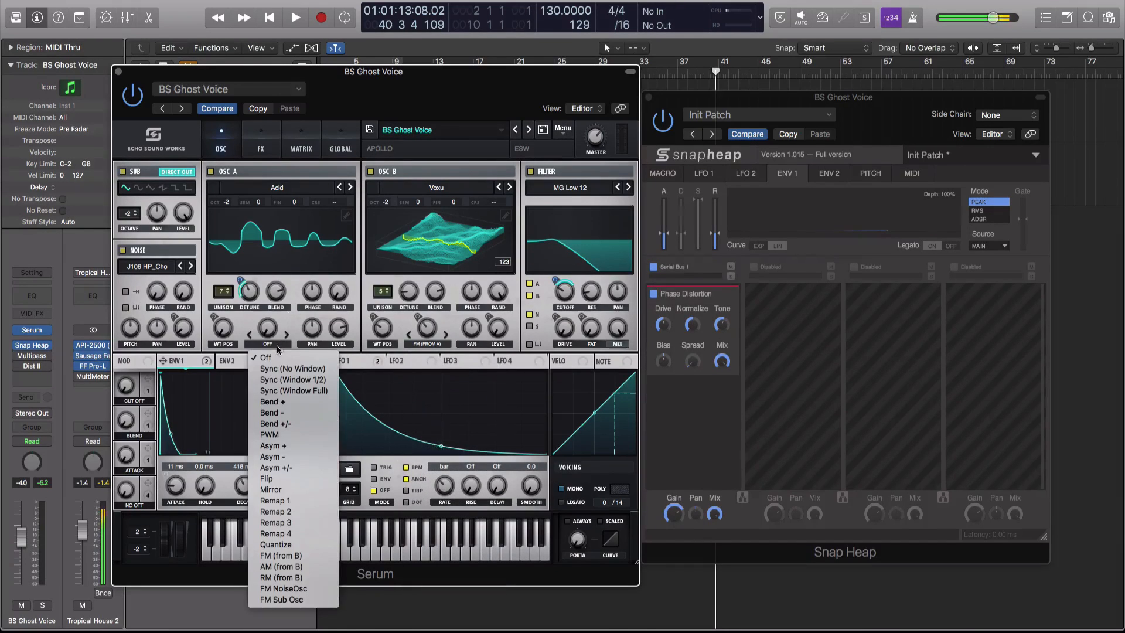
left_click(306, 556)
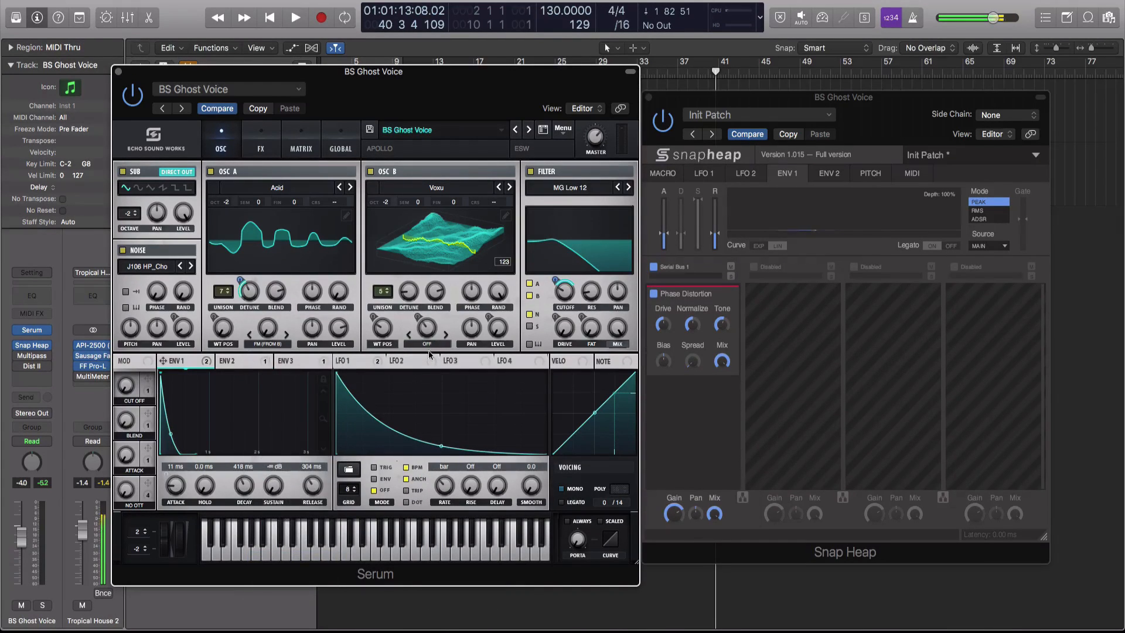
left_click(432, 346)
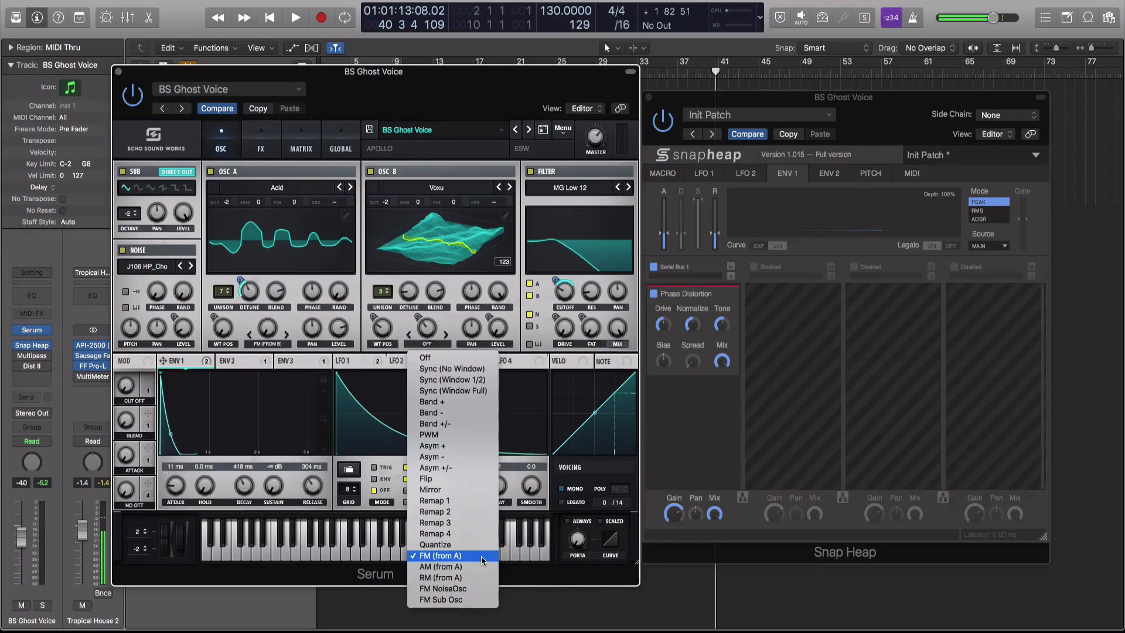
left_click(452, 553)
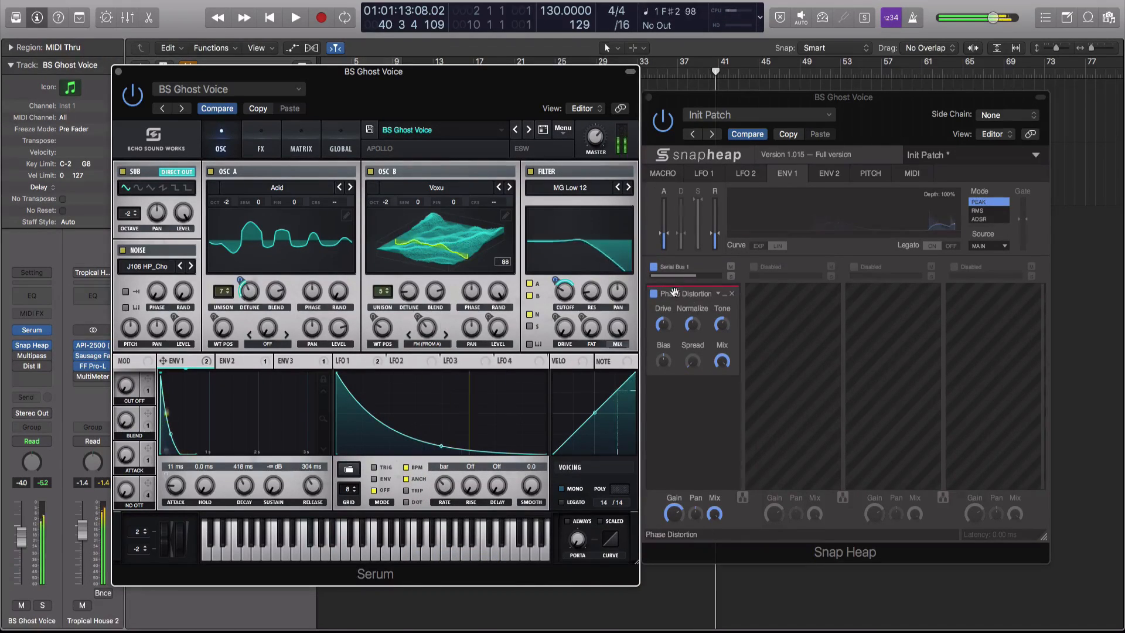
- Bypass the Phase Distortion effect in Snap Heap and re-enable it to compare the sound
left_click(654, 293)
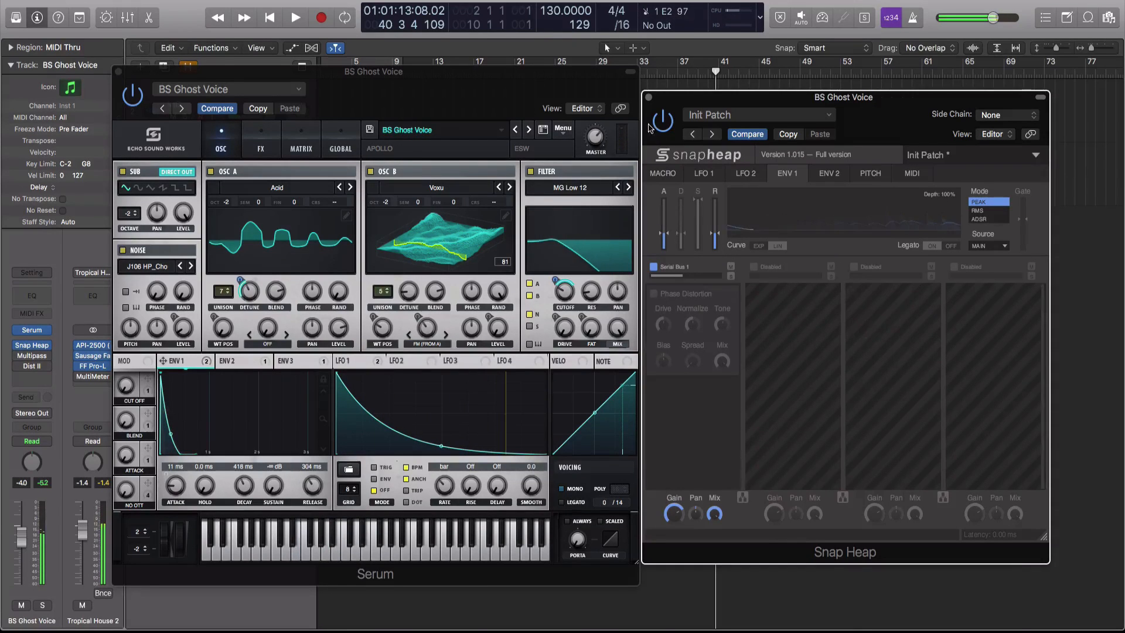
left_click(654, 295)
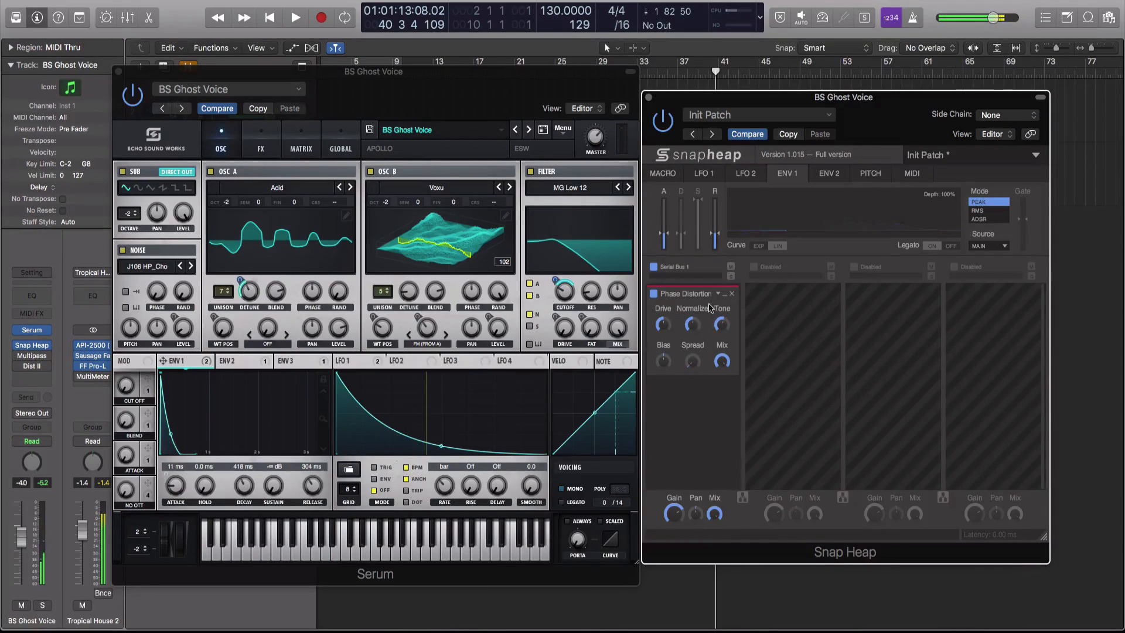
- Adjust the Phase Distortion effect's Drive, and raise its Normalize and Tone amounts
left_click_drag(663, 326, 692, 323)
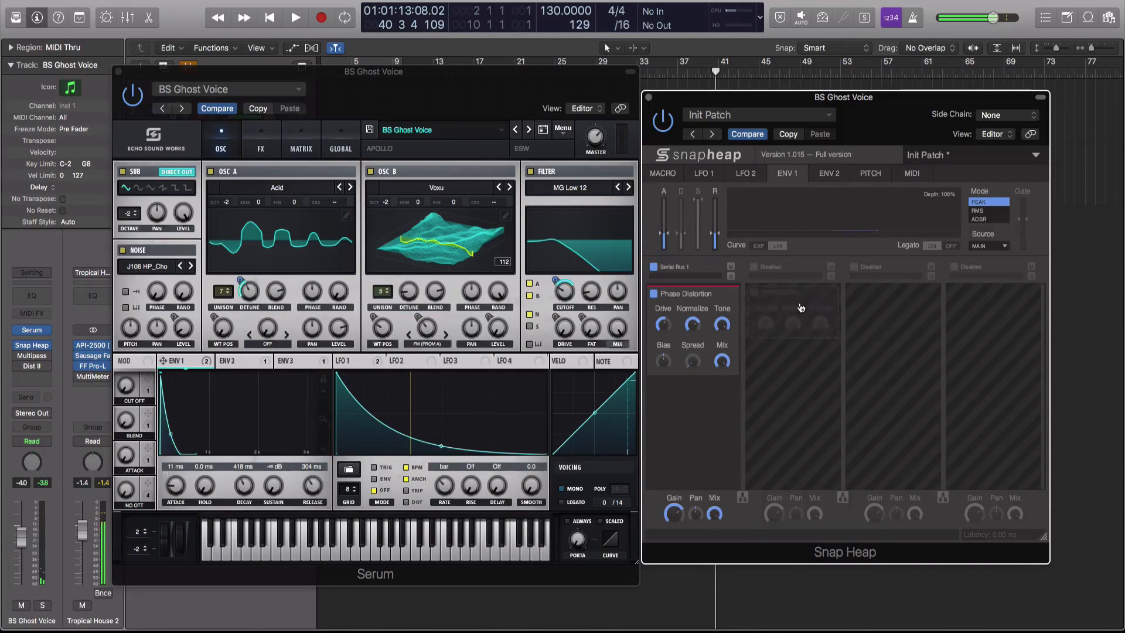
- Examine the settings of Snap Heap's LFO 1, LFO 2, ENV 1 and ENV 2 modulators
left_click(741, 173)
left_click(776, 176)
left_click(751, 174)
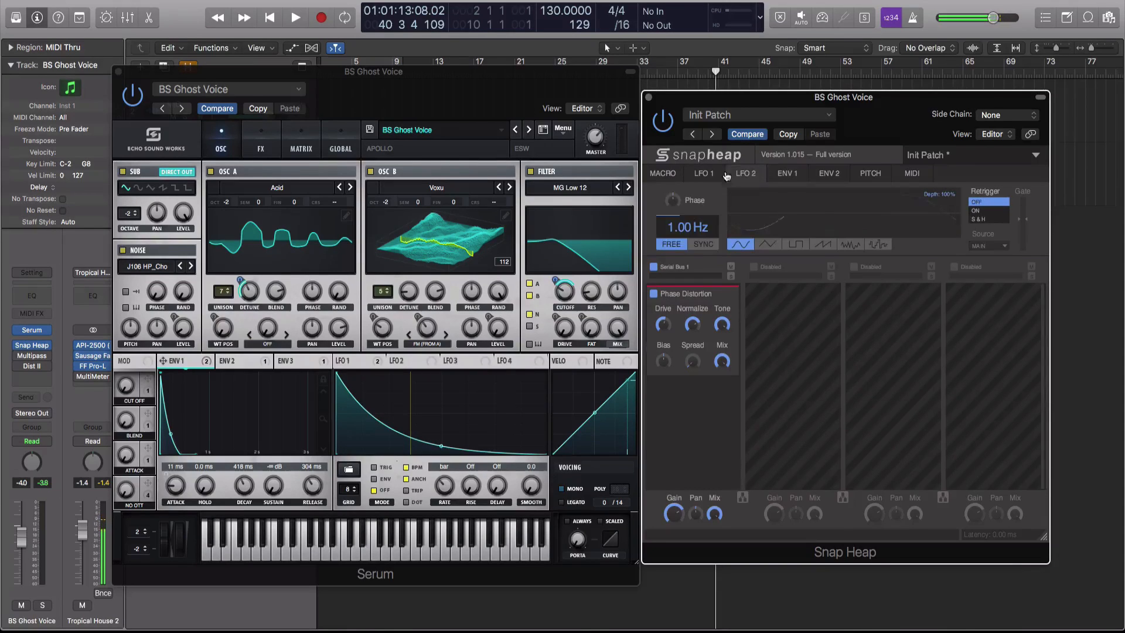
left_click(708, 176)
left_click(745, 175)
left_click(785, 176)
left_click(839, 179)
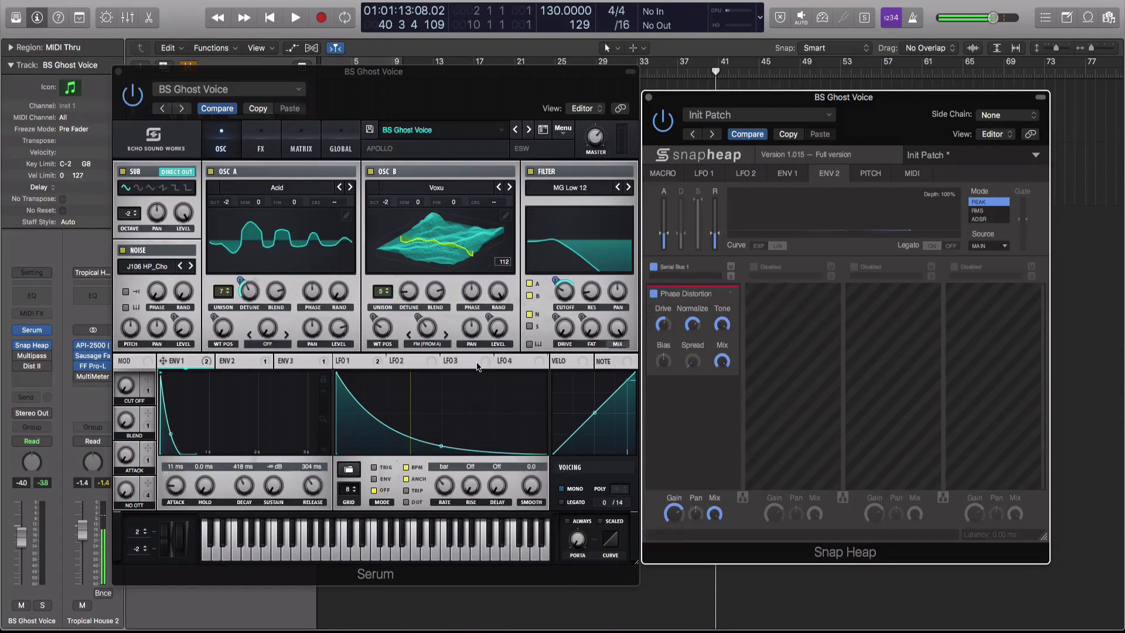
left_click(514, 310)
- Set Snap Heap's Envelope 1 to ADSR mode with the shortest attack and a reduced sustain
left_click(831, 176)
left_click(790, 176)
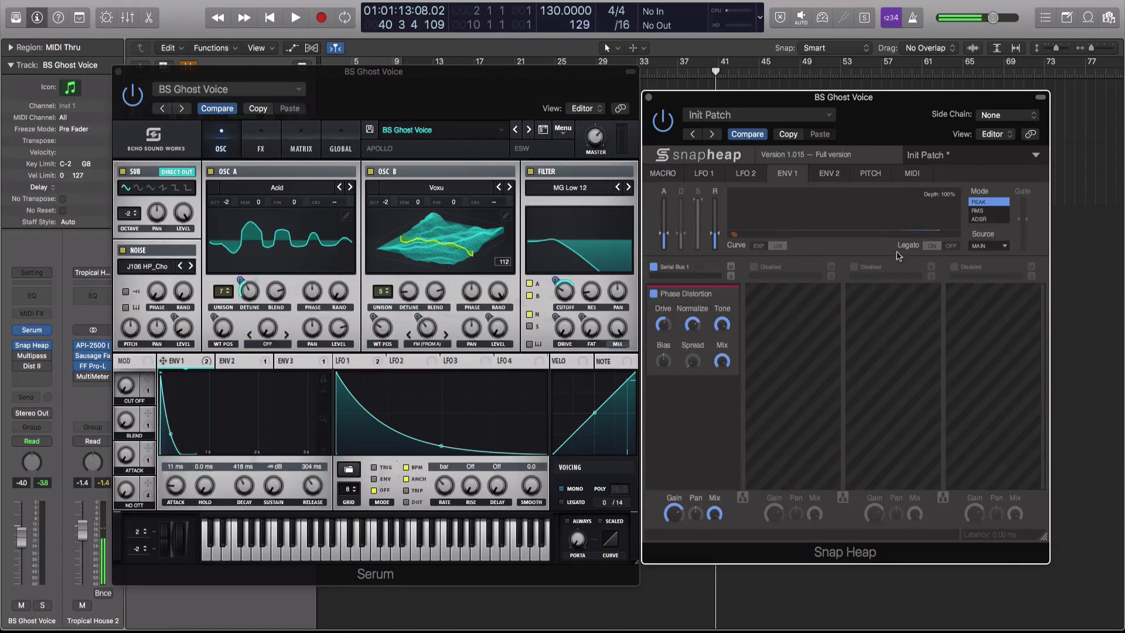
left_click(992, 219)
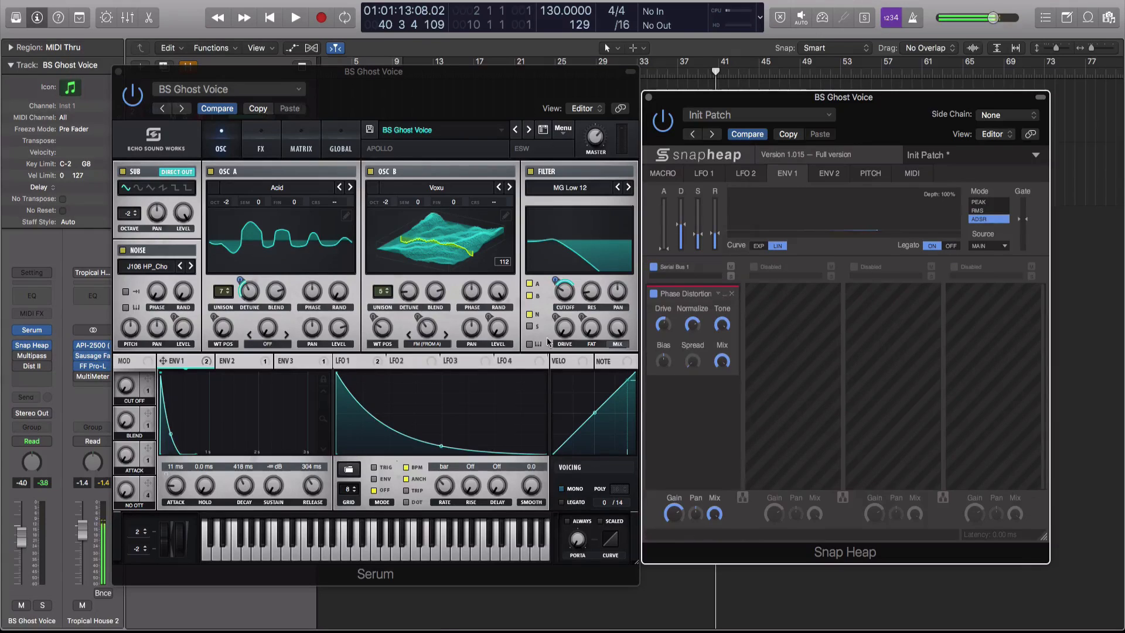
- Set the sustain of Serum's Envelope 1 to 0.0 dB and its decay to 1.33 s
left_click(536, 317)
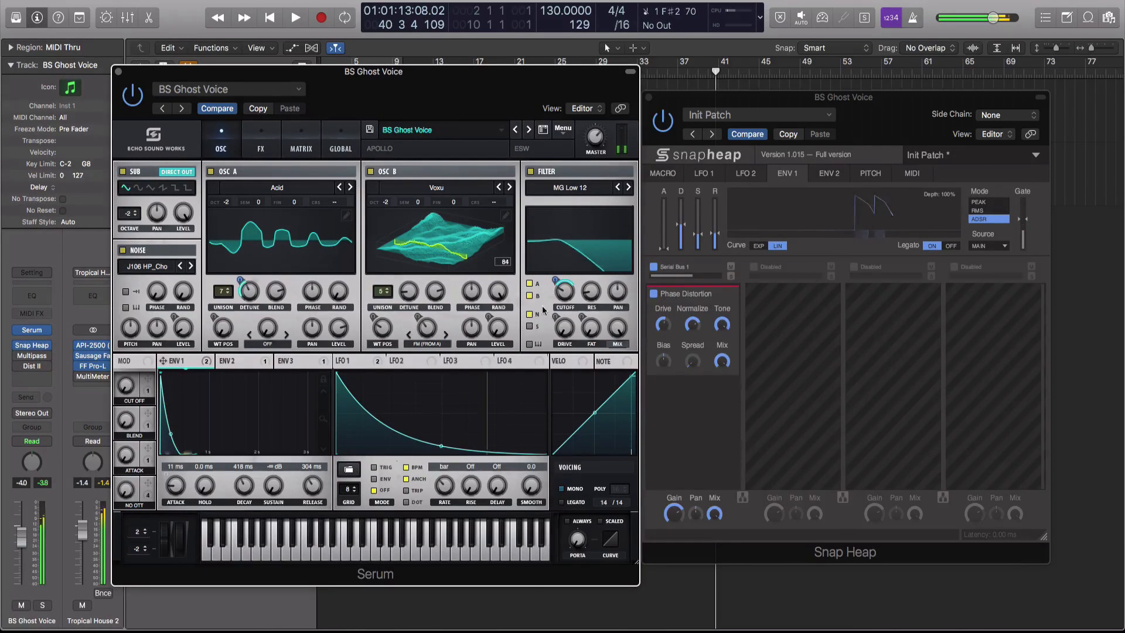
left_click_drag(270, 486, 274, 318)
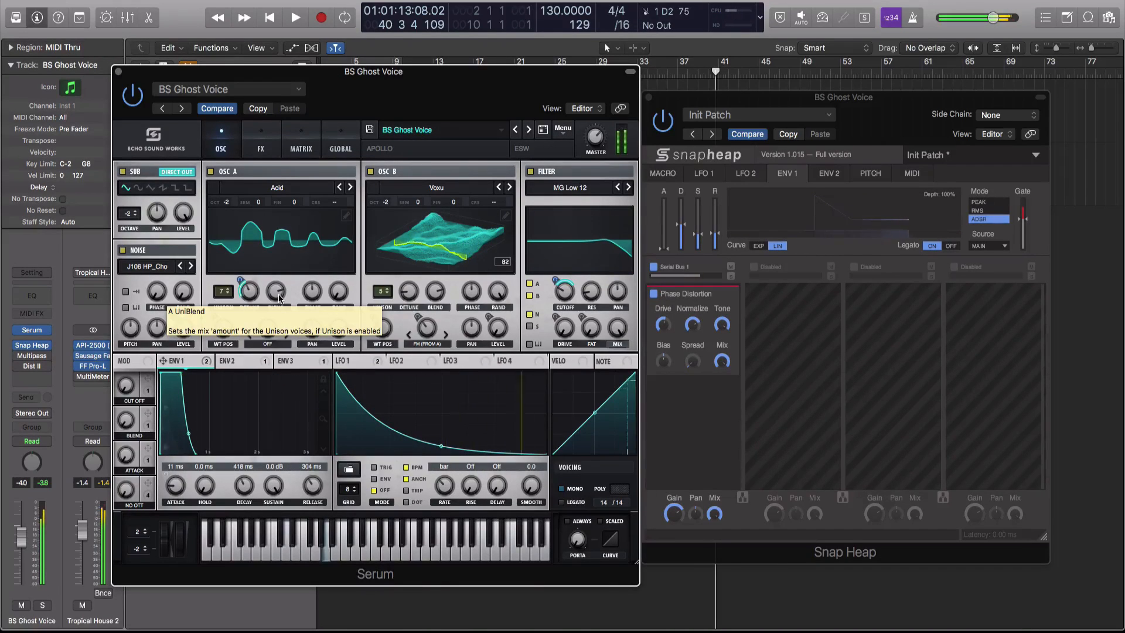
left_click_drag(256, 491, 253, 464)
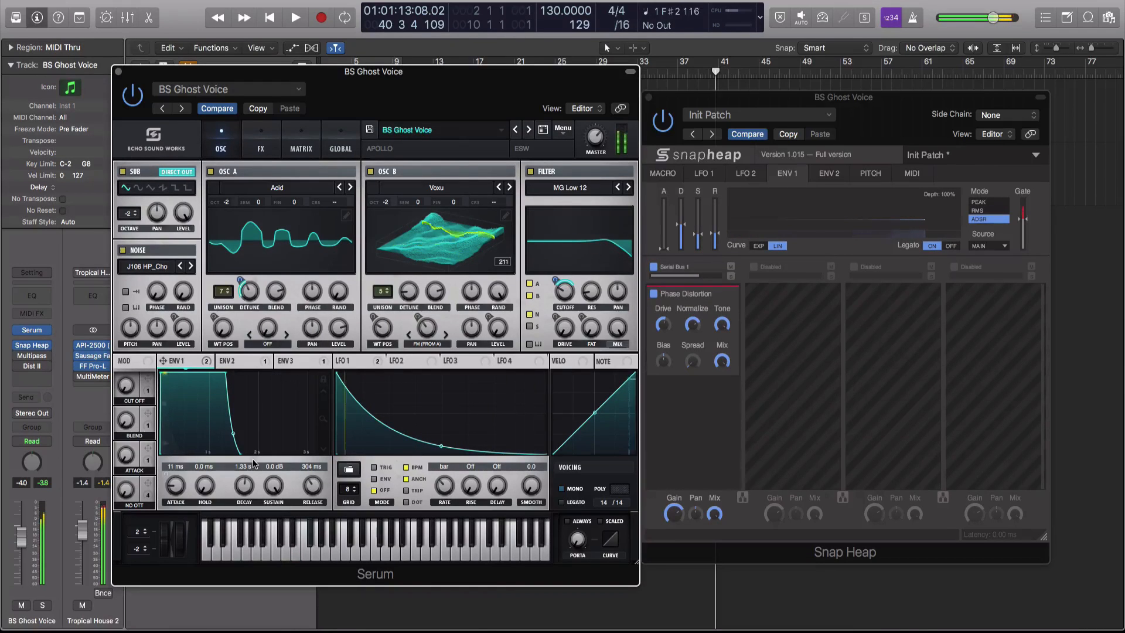
- Adjust the unison detune of Serum's Oscillators A and B
mouse_move(250, 291)
left_mouse_down()
mouse_move(241, 260)
mouse_move(248, 296)
left_mouse_up()
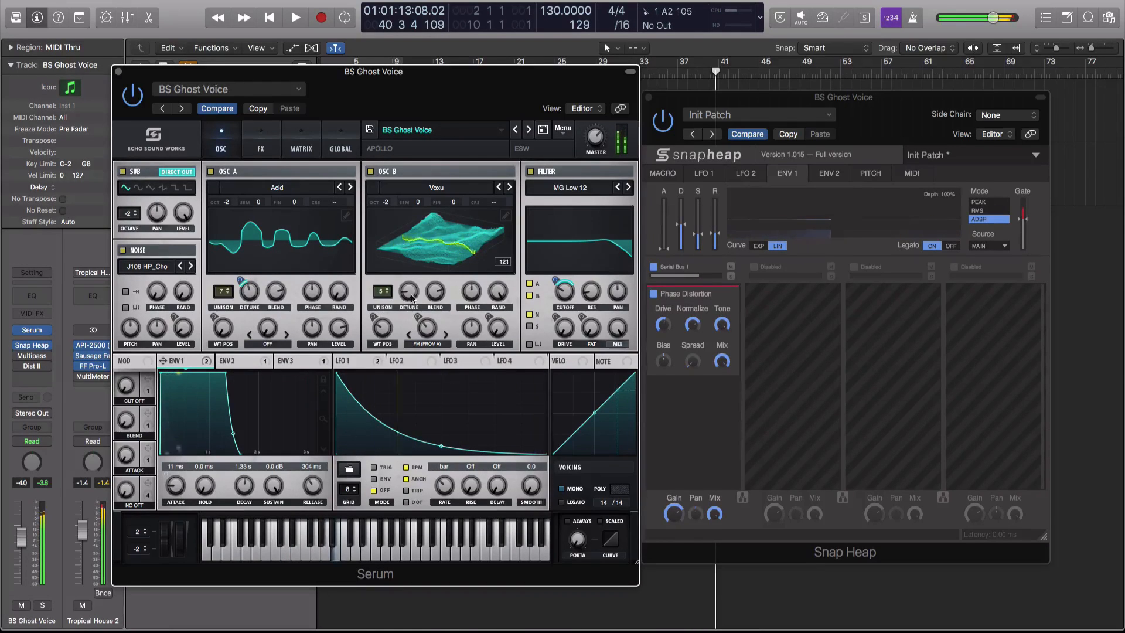
left_click_drag(409, 293, 405, 268)
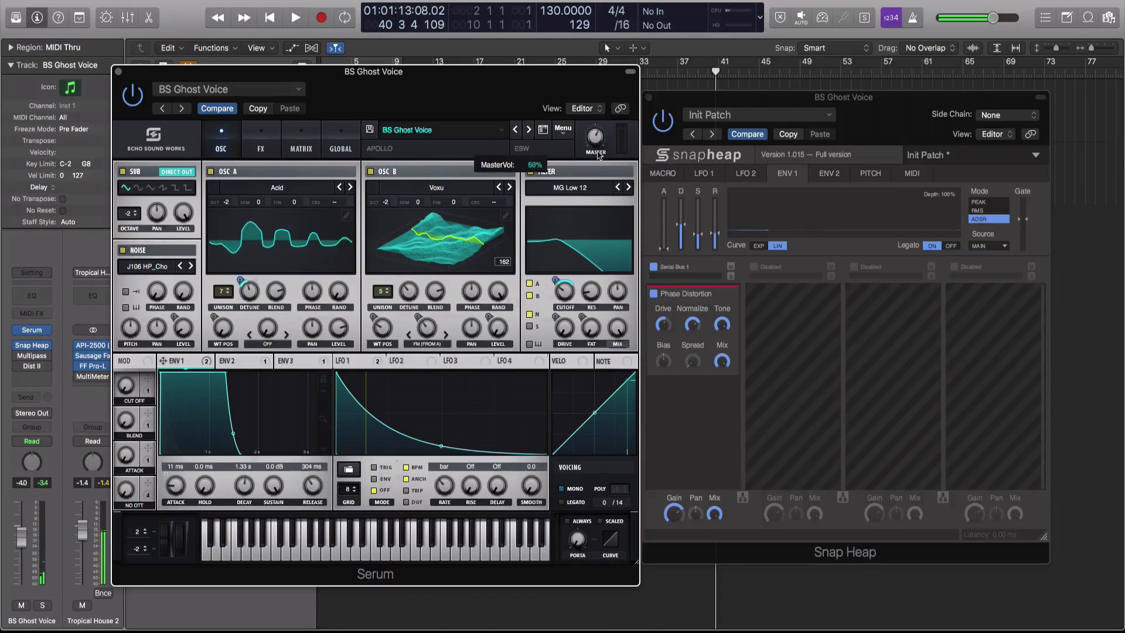
- Lower the Phase Distortion Mix in Snap Heap, and adjust Envelope 1's sustain and decay
left_click(655, 295)
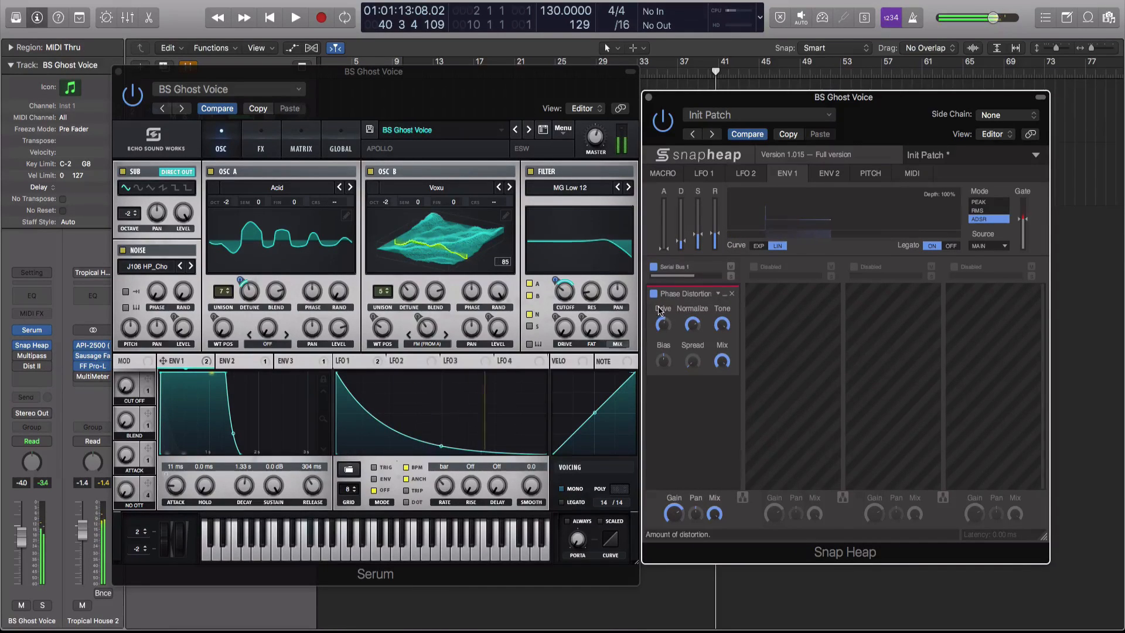
left_click(735, 237)
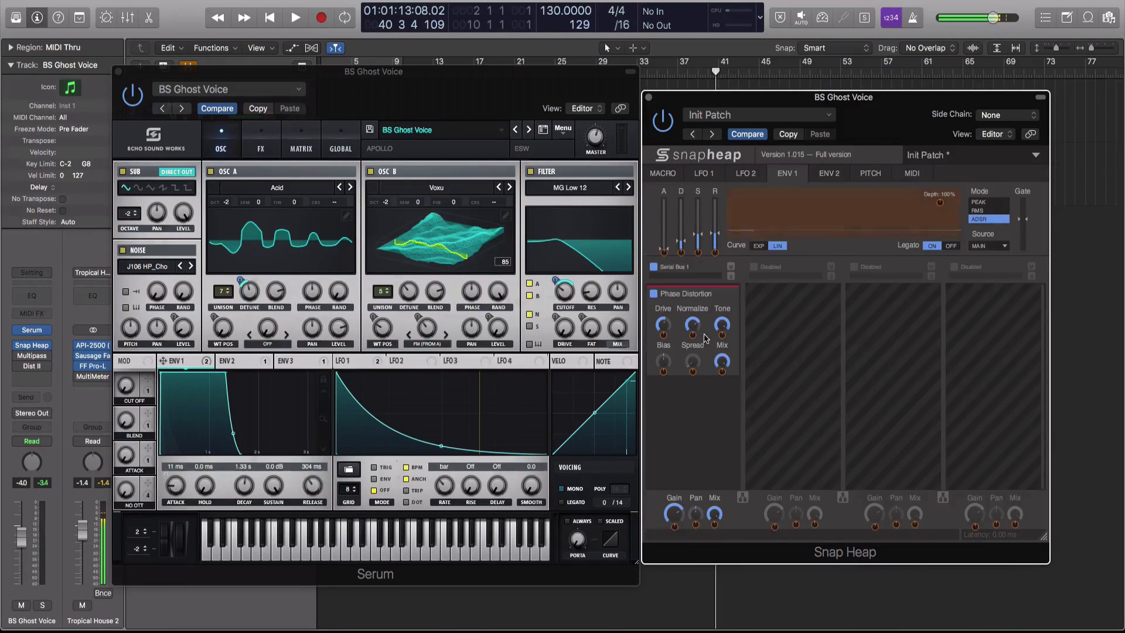
left_click(719, 383)
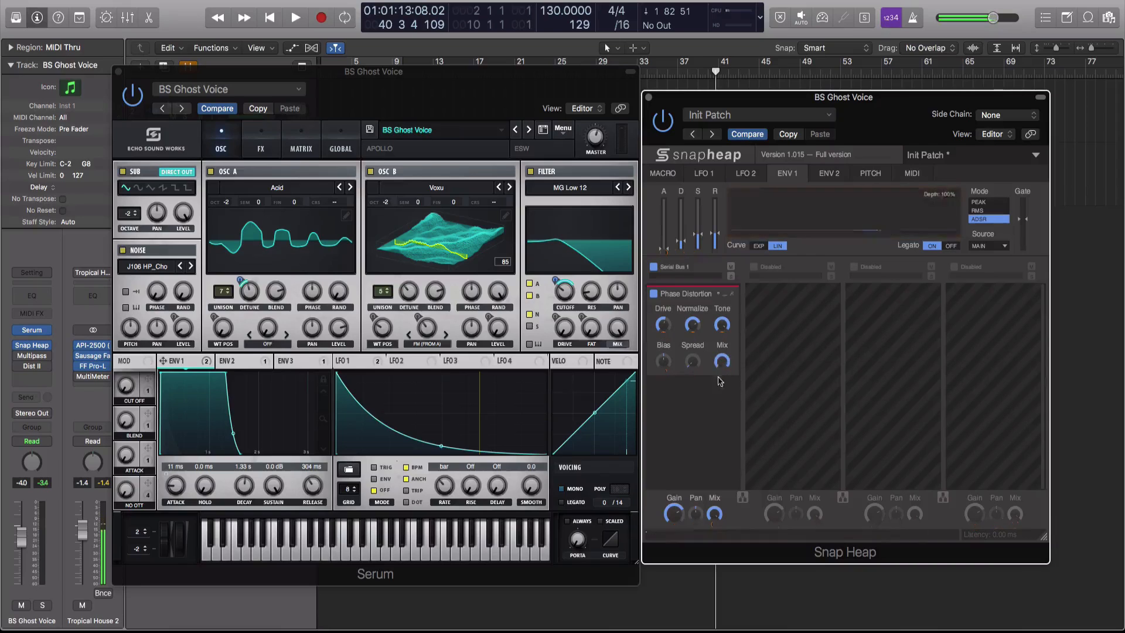
left_click_drag(721, 362, 721, 369)
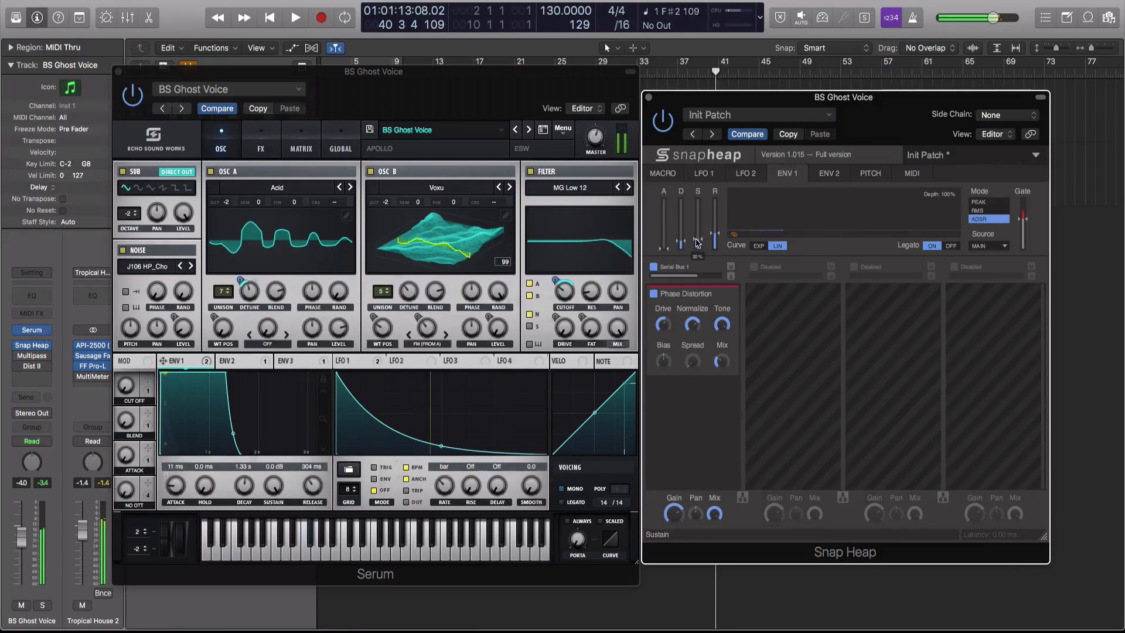
left_click_drag(697, 233, 684, 214)
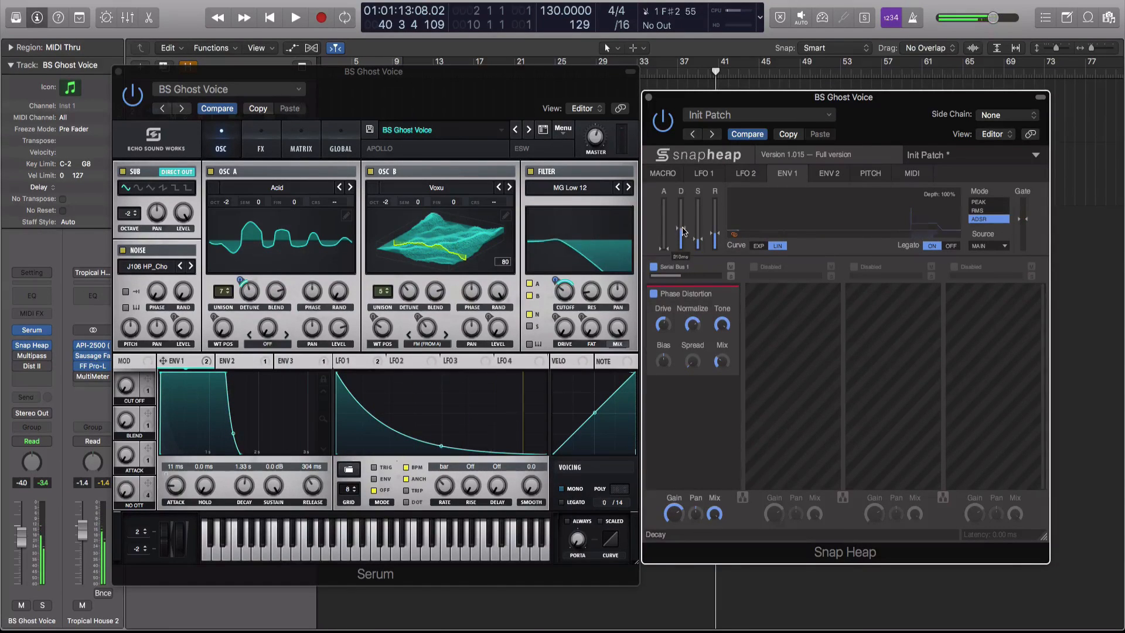
- Assign Snap Heap's Envelope 1 to modulate the Phase Distortion Mix, and set the envelope curve to EXP
left_click(734, 234)
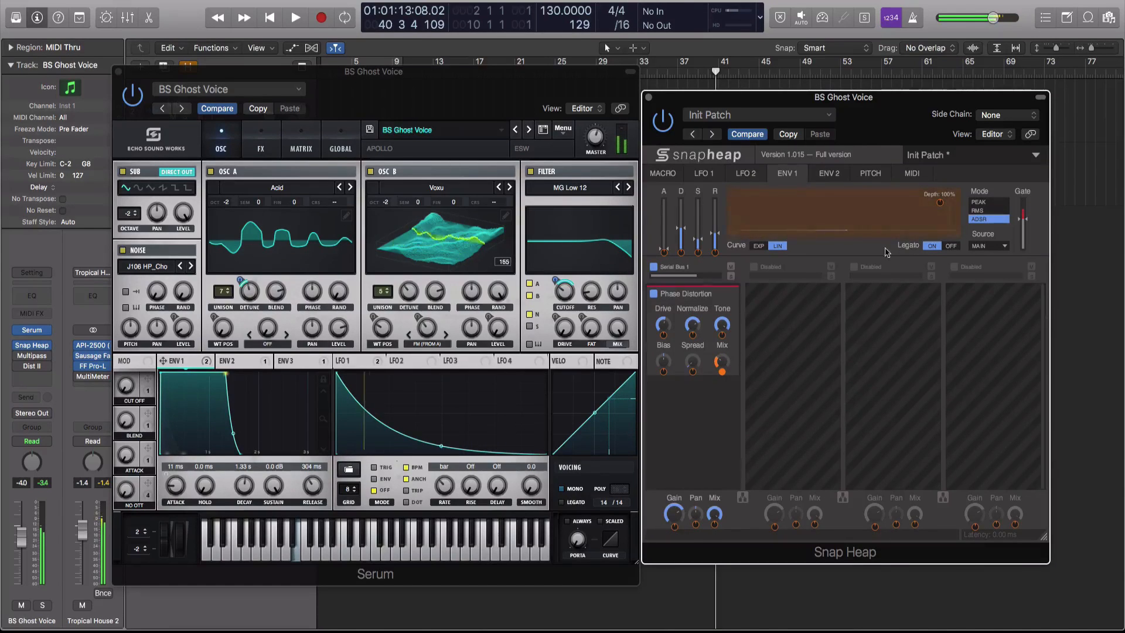
left_click(775, 246)
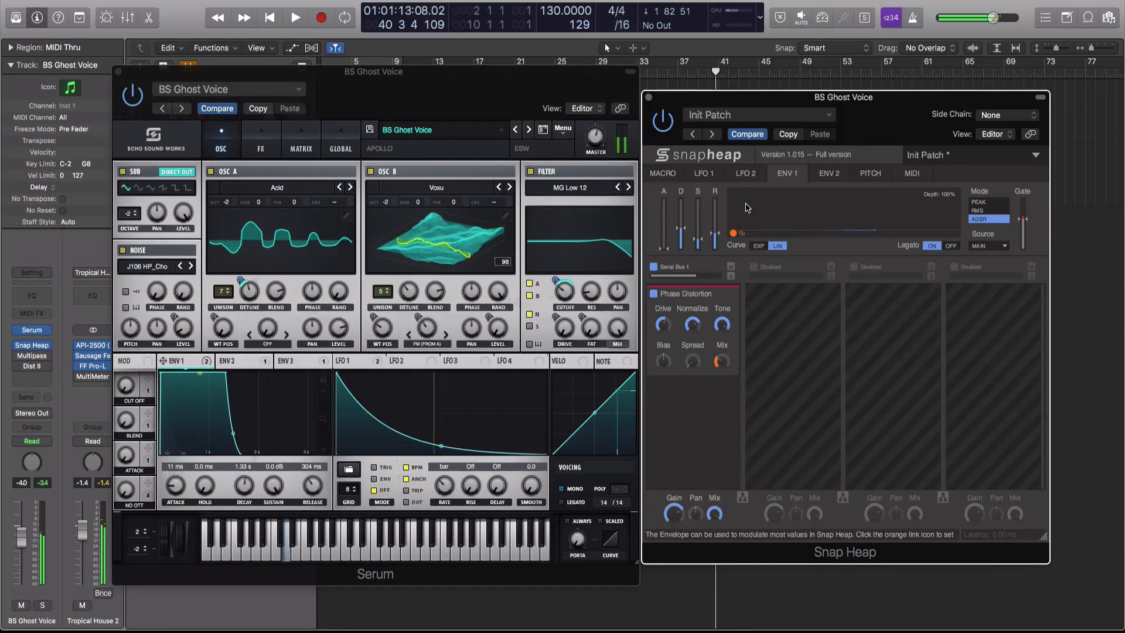
left_click(758, 246)
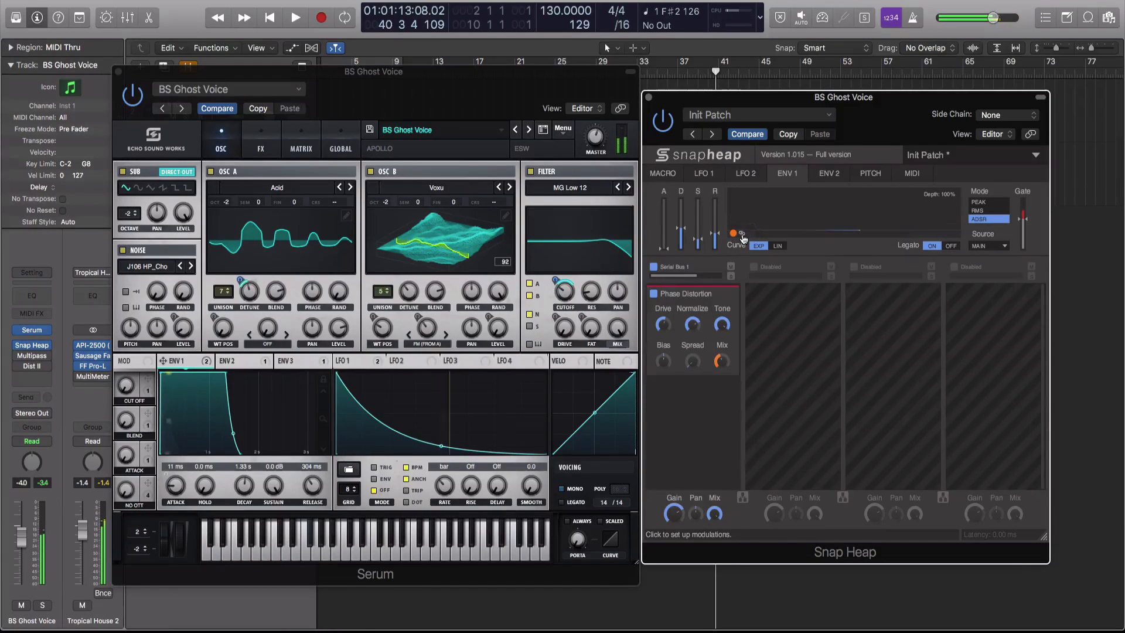
- Set Snap Heap's Envelope 2 to ADSR mode and shorten its decay
left_click(824, 174)
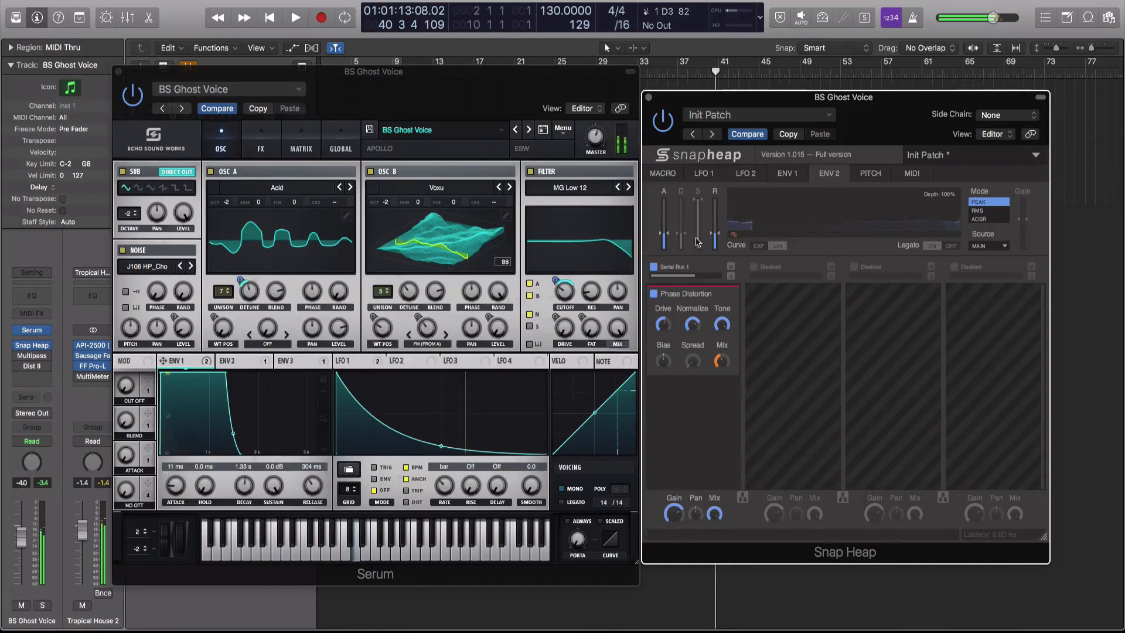
left_click(993, 220)
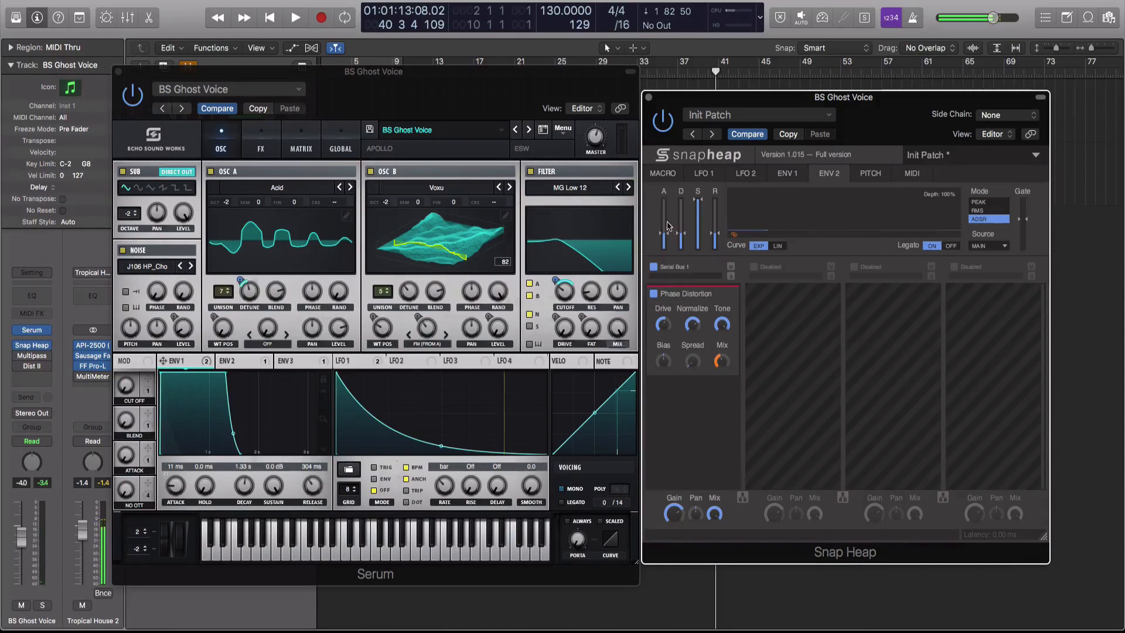
left_click_drag(681, 234, 682, 242)
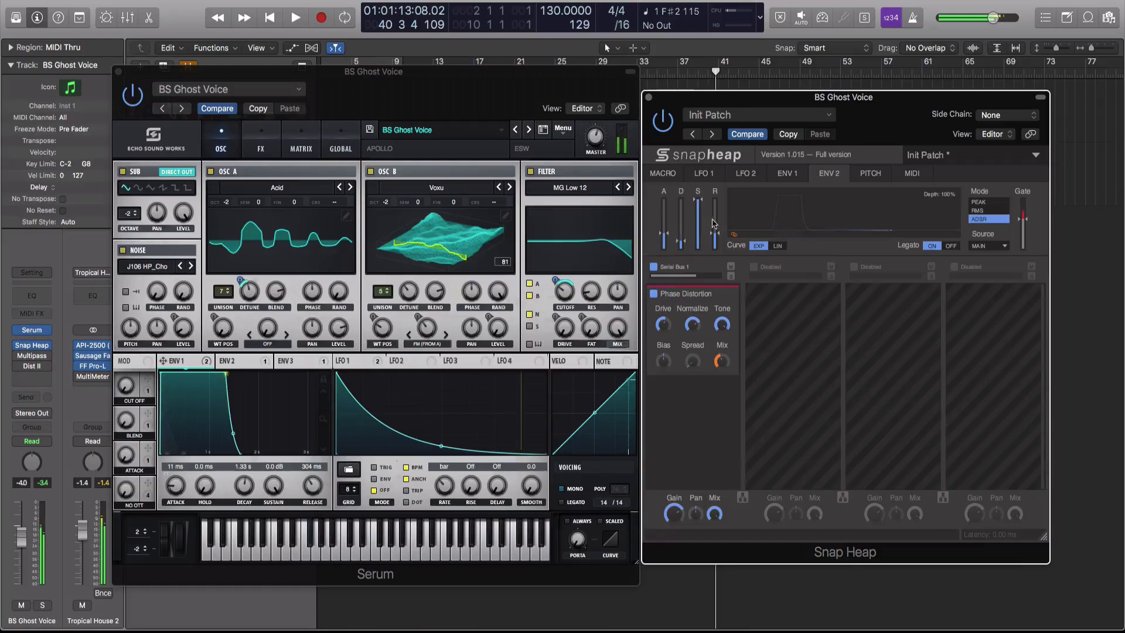
- Assign Envelope 2 to modulate the Phase Distortion Drive, and reduce the envelope's attack to the minimum
left_click(735, 235)
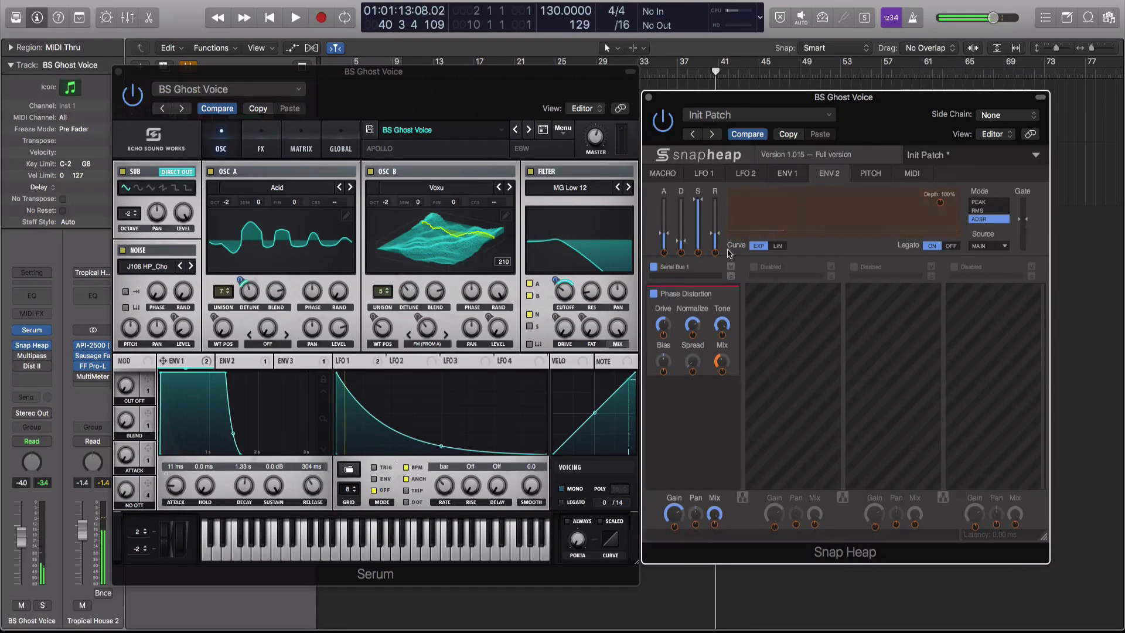
mouse_move(663, 335)
left_mouse_down()
mouse_move(663, 363)
mouse_move(663, 334)
left_mouse_up()
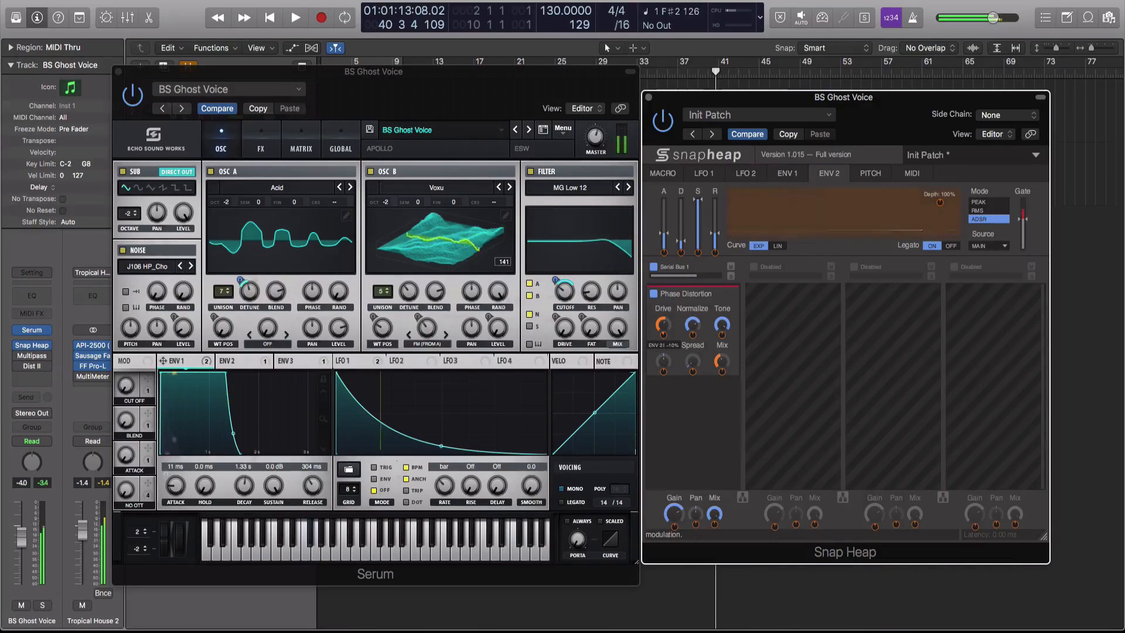
left_click(666, 241)
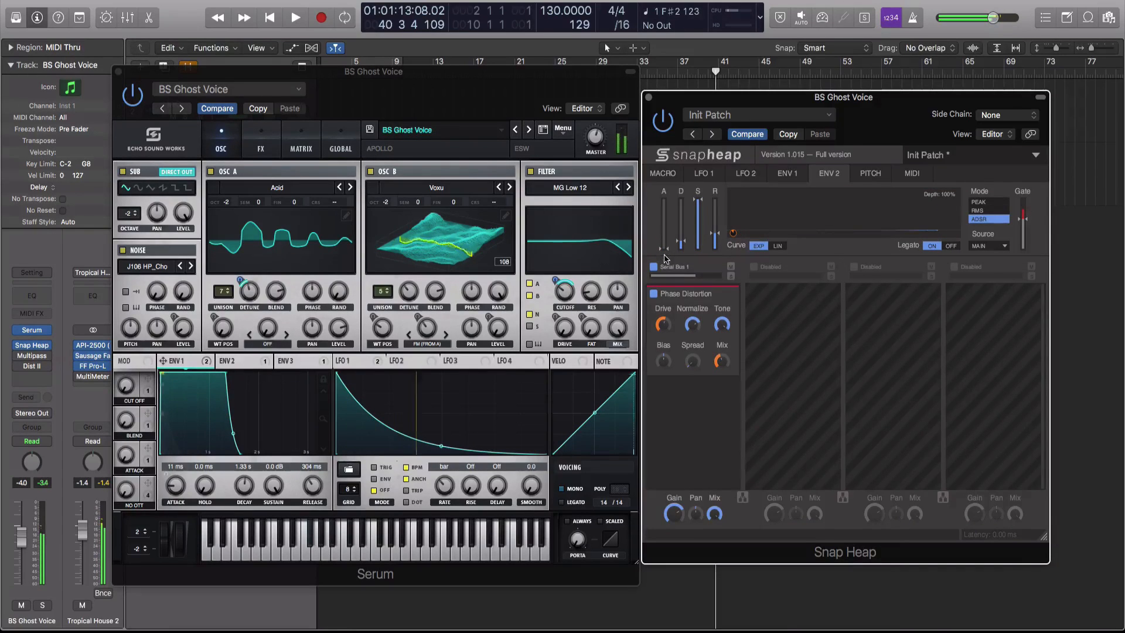
- Raise the Phase Distortion Mix and turn Legato off for Snap Heap's Envelope 1
left_click(788, 174)
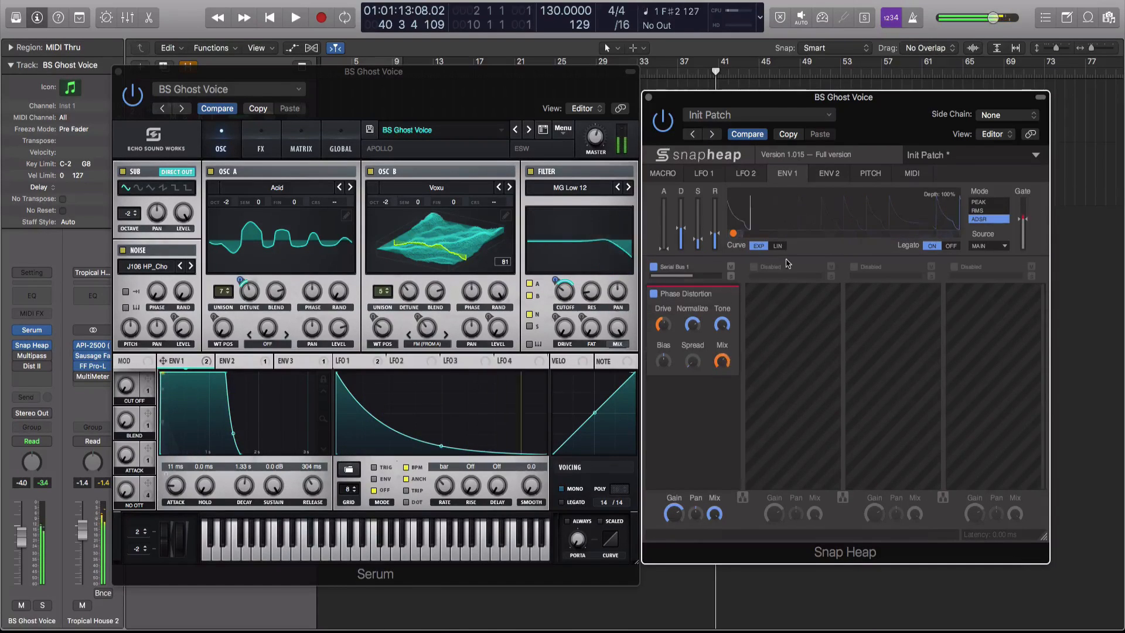
left_click(952, 247)
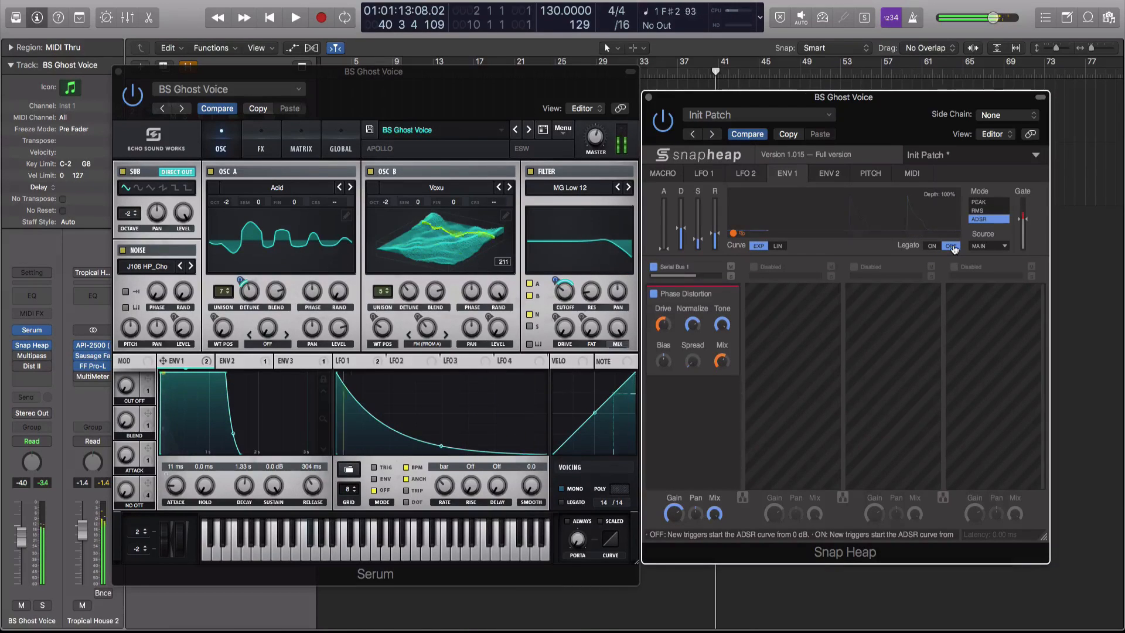
- Try Note On and External as the trigger source of Envelope 1, and restore Main
left_click(986, 247)
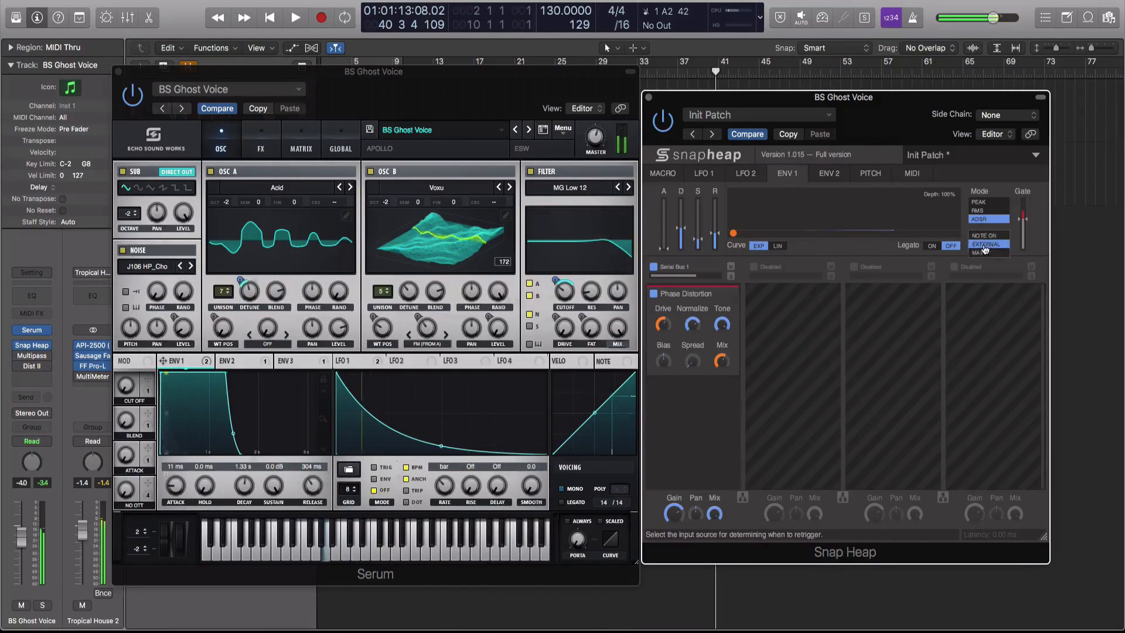
left_click(993, 237)
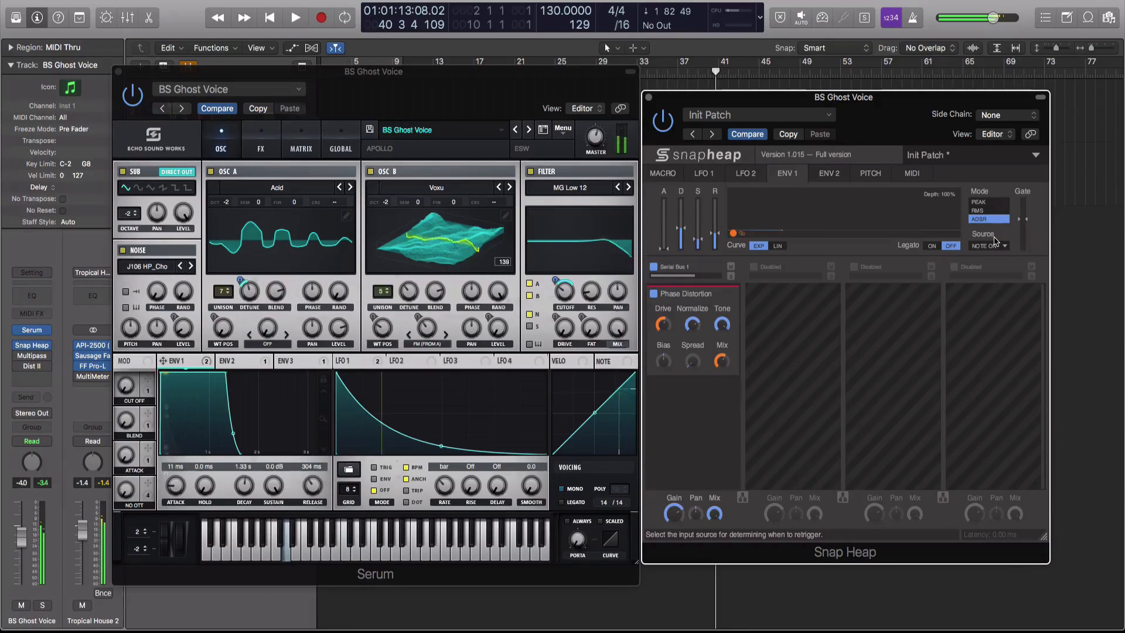
left_click(994, 252)
left_click(994, 250)
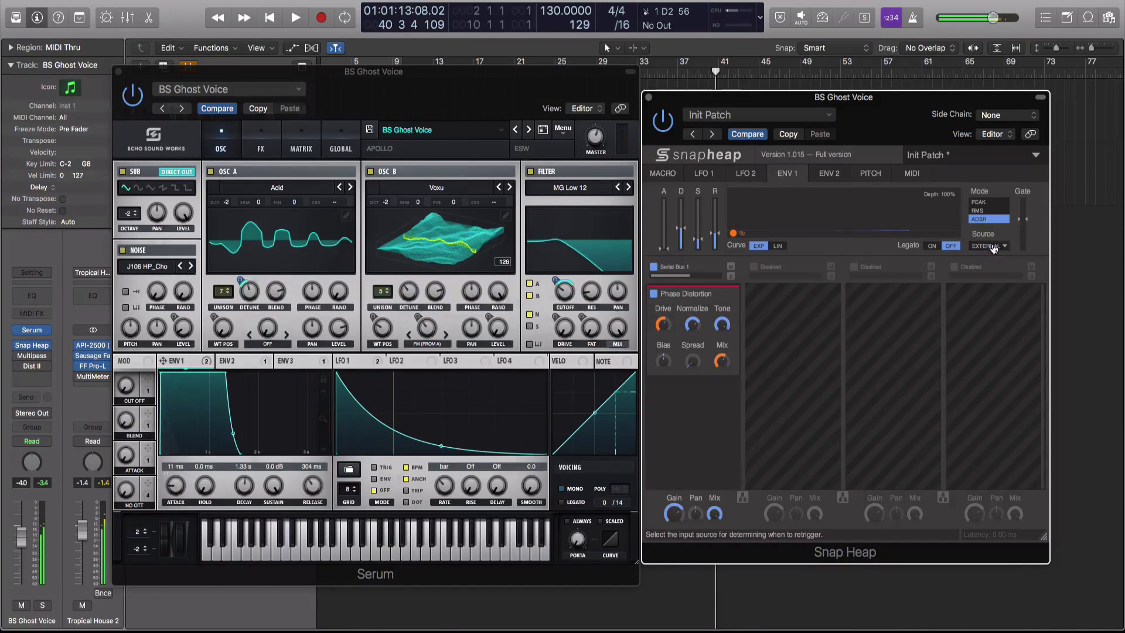
left_click(997, 247)
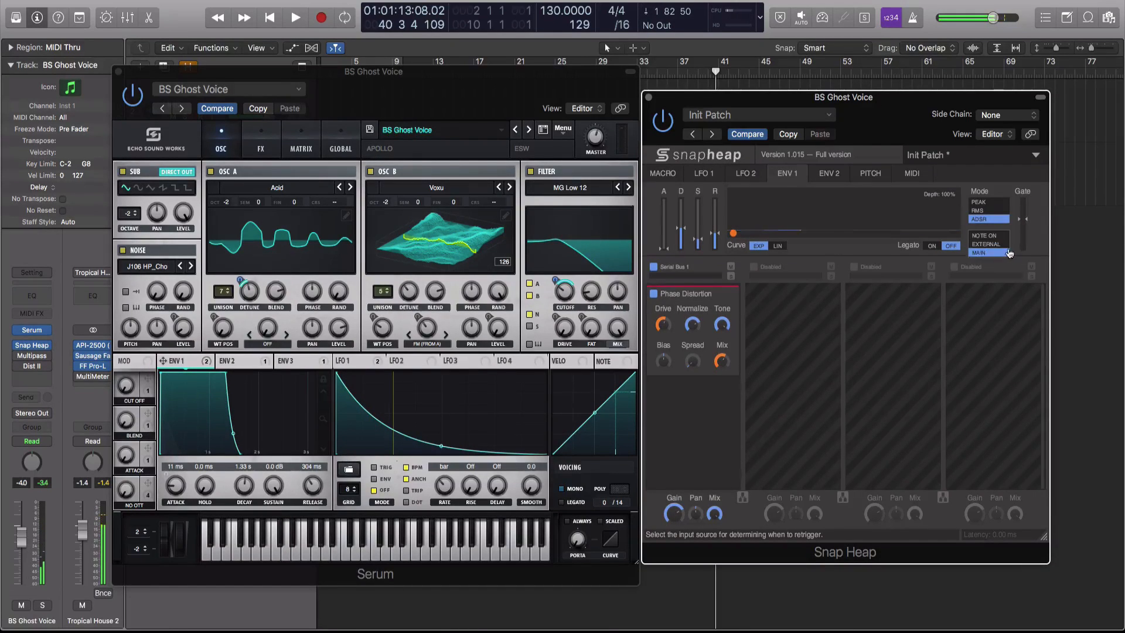
left_click(1008, 252)
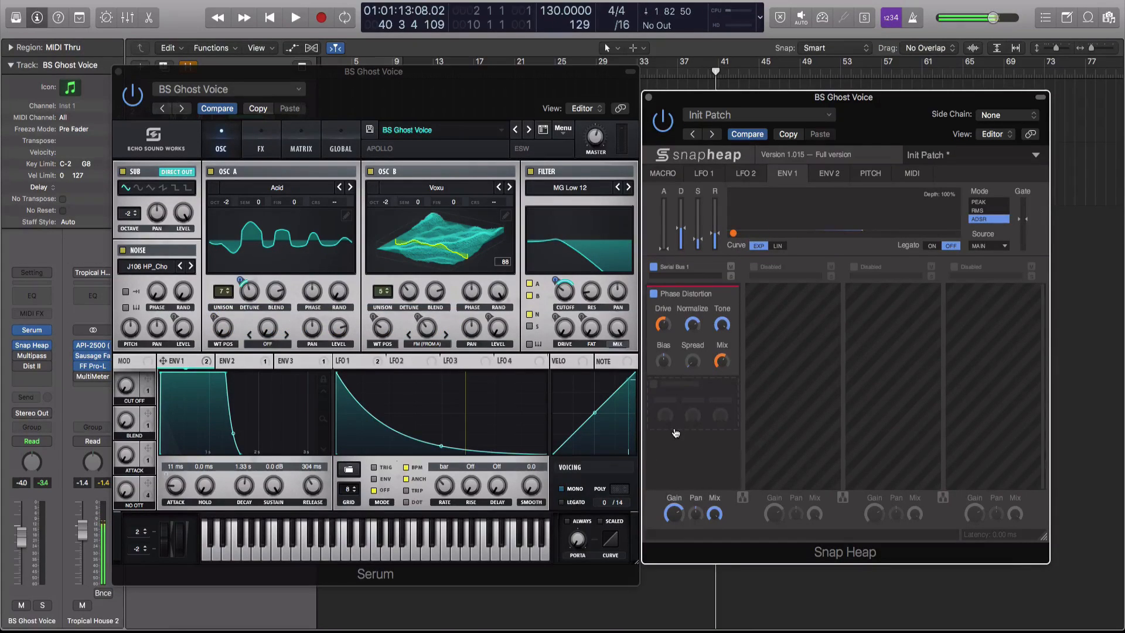
- Set Serum's filter cutoff to about 51 Hz, and bypass and re-enable Snap Heap to compare the sound
left_click(558, 296)
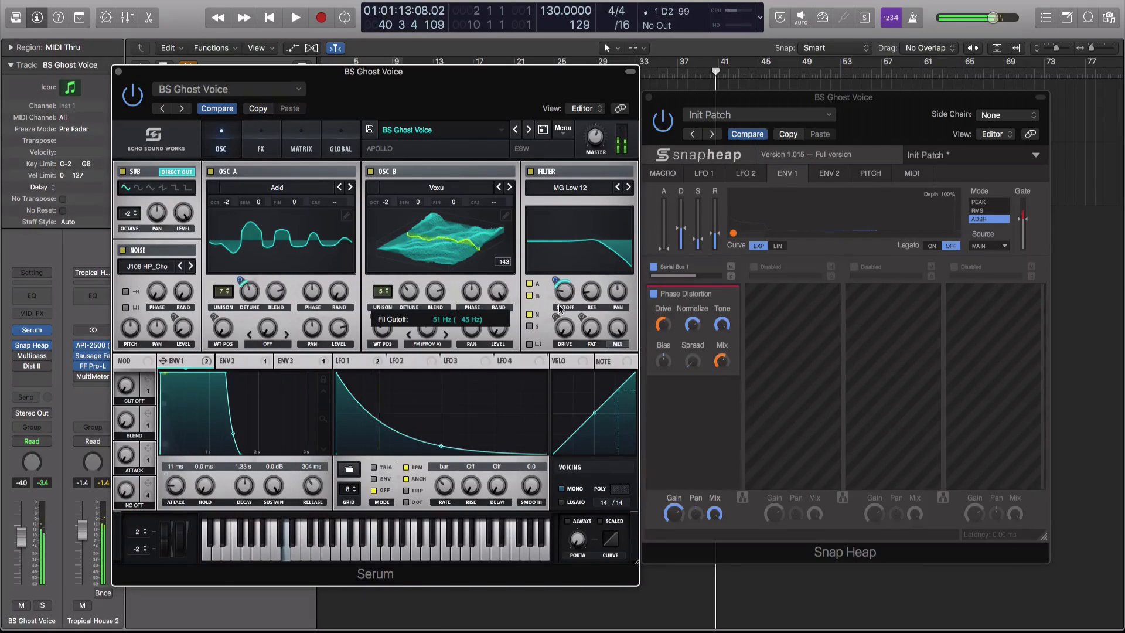
left_click(661, 123)
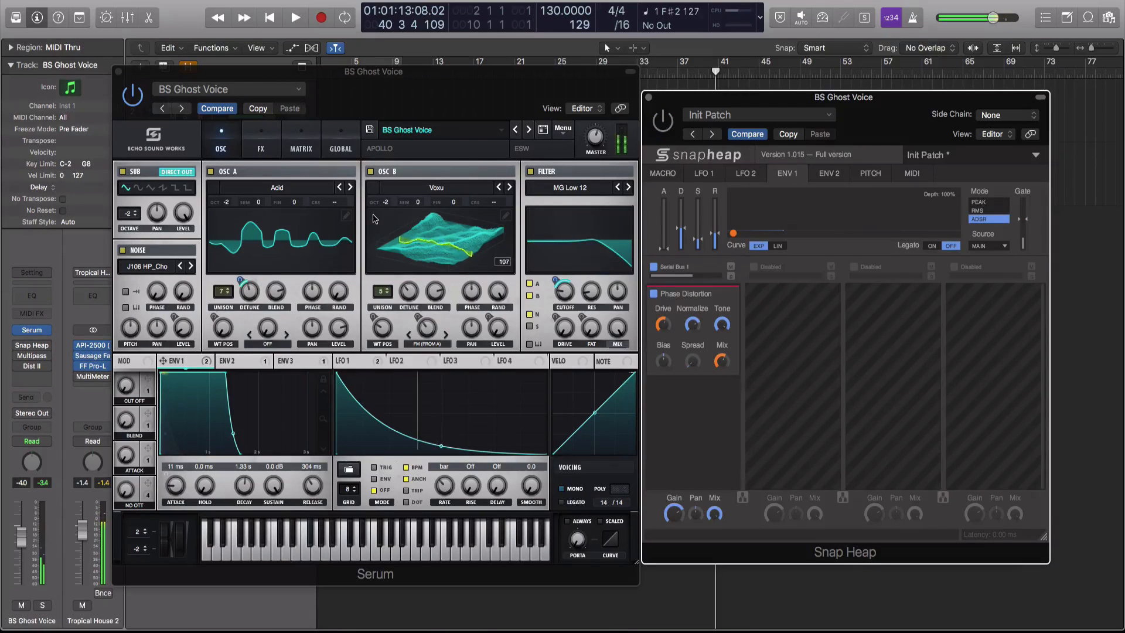
left_click(659, 124)
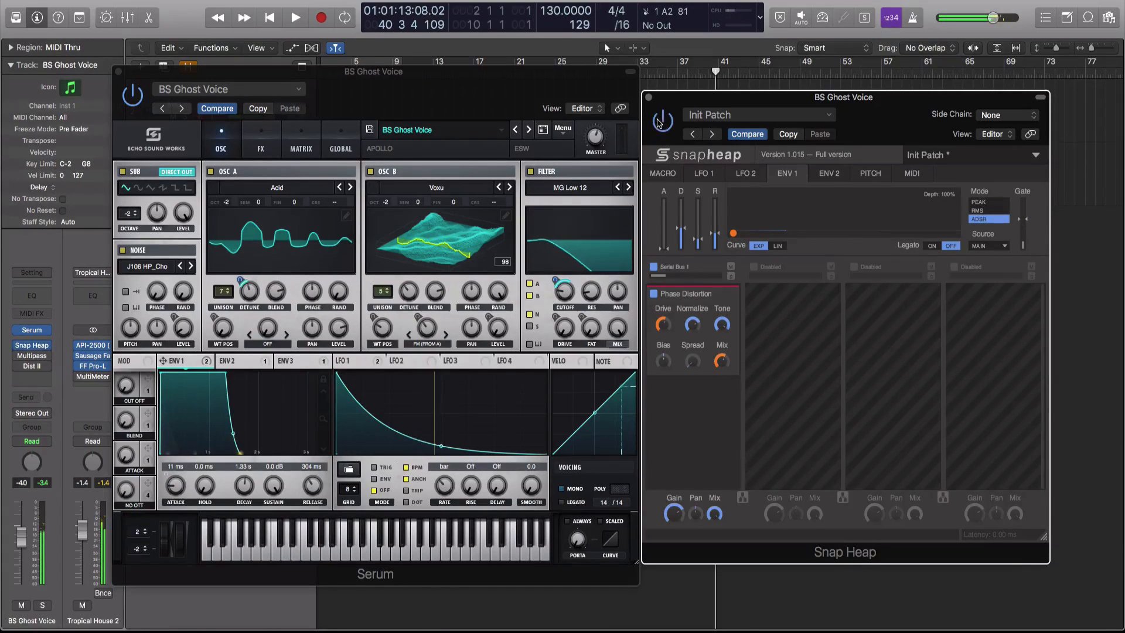
- Add a Formant Filter effect, placed in the second lane, and enable that lane
left_click(666, 395)
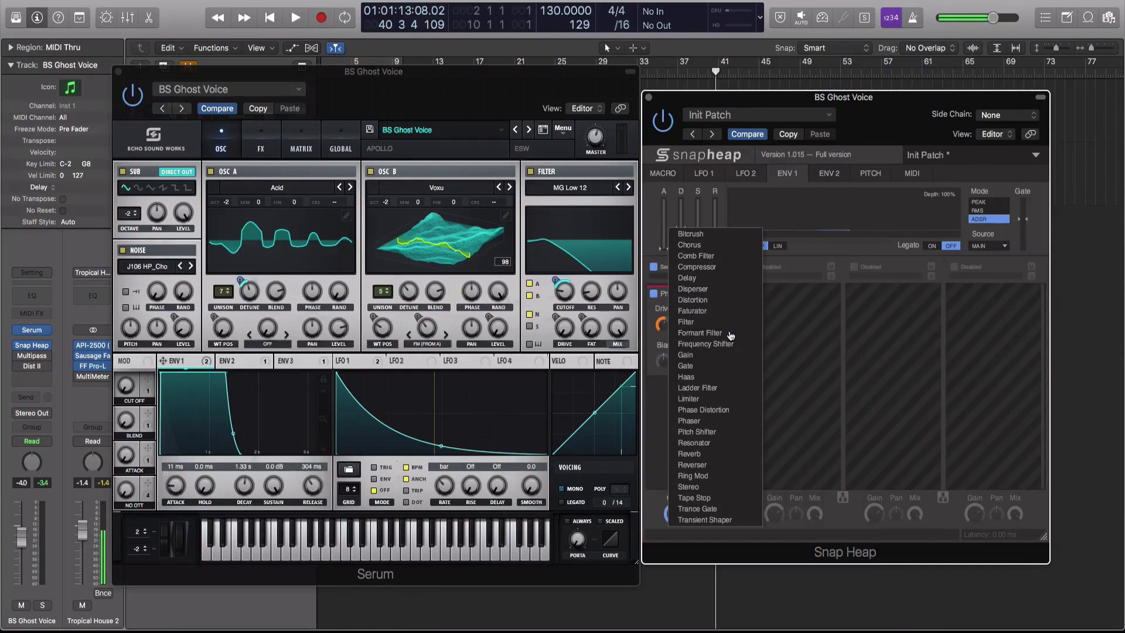
left_click(708, 332)
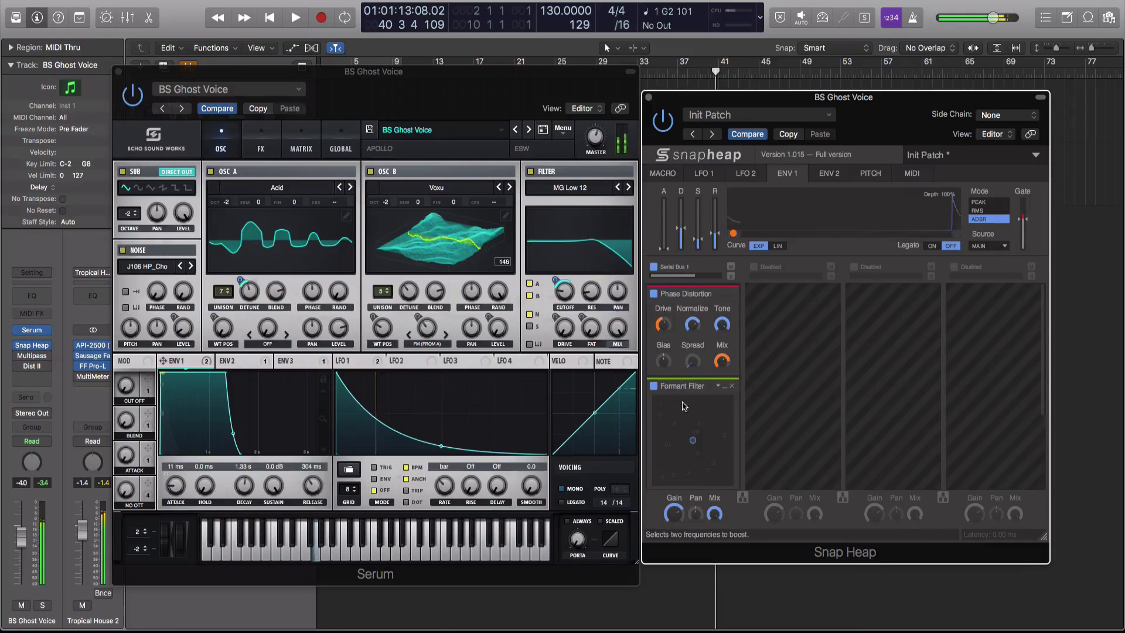
left_click_drag(674, 455, 660, 469)
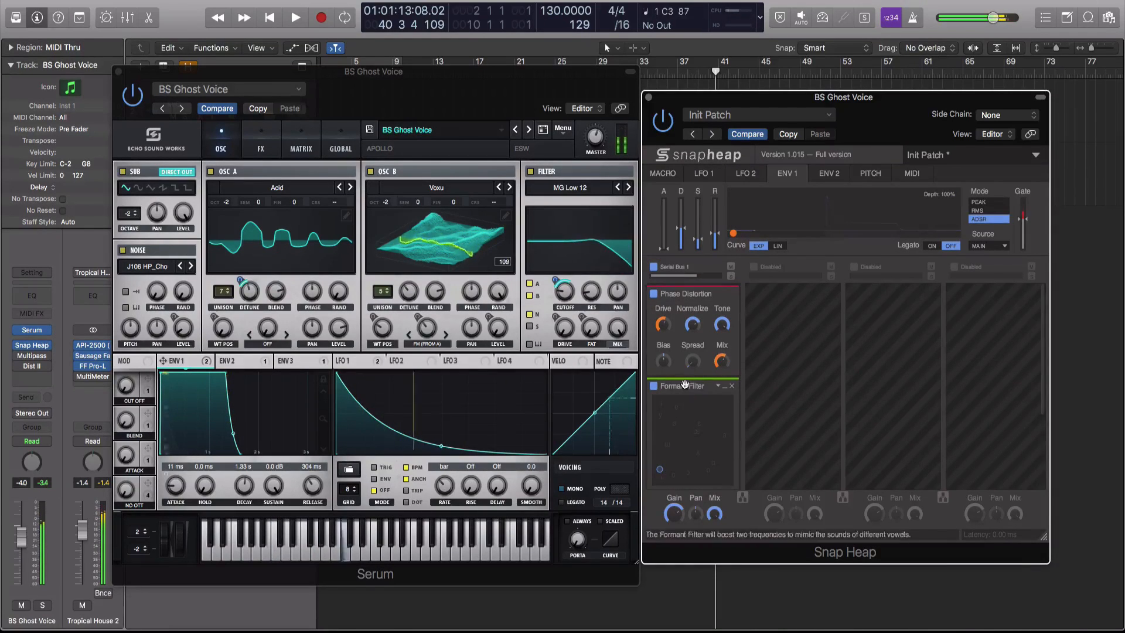
left_click_drag(683, 386, 788, 314)
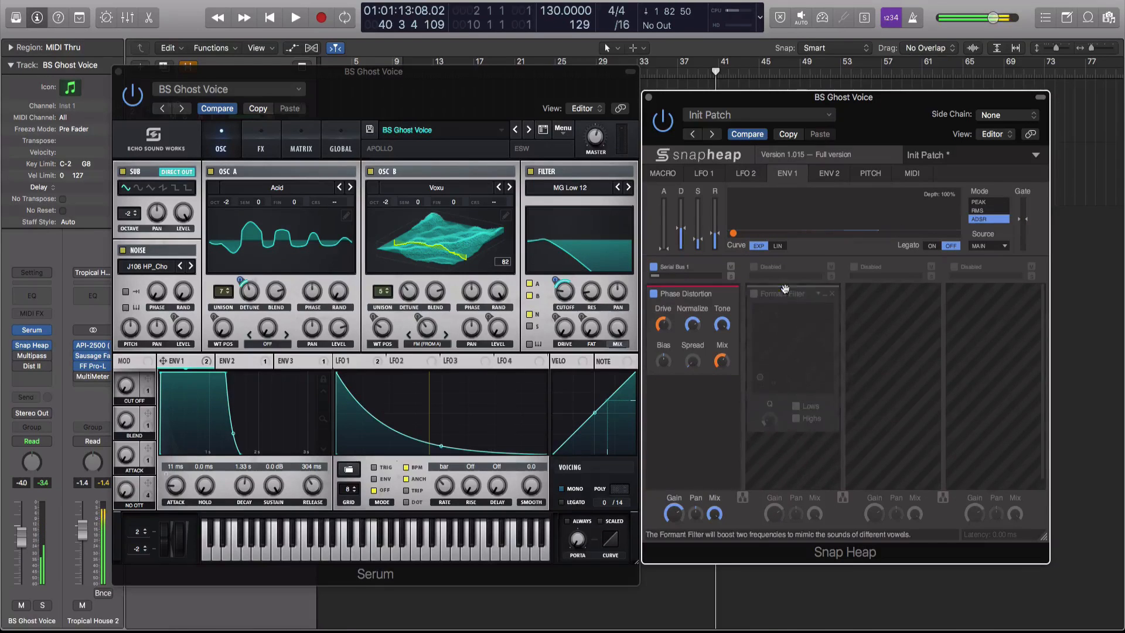
left_click(754, 268)
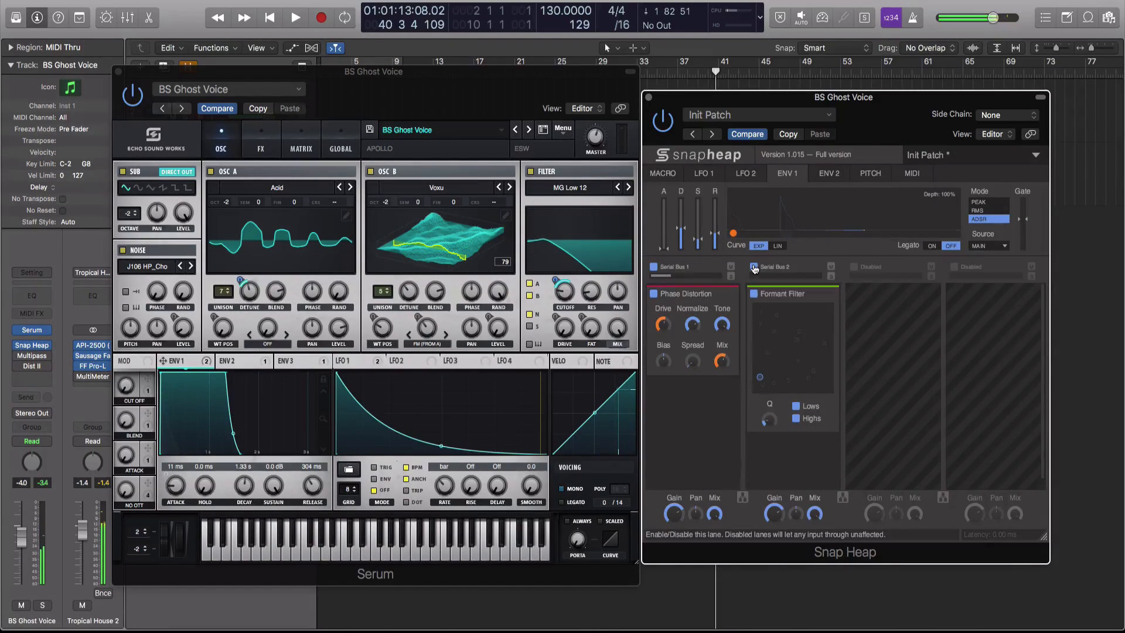
- Disable the Phase Distortion lane and assign LFO 2 to modulate the Formant Filter's frequency point
left_click(653, 267)
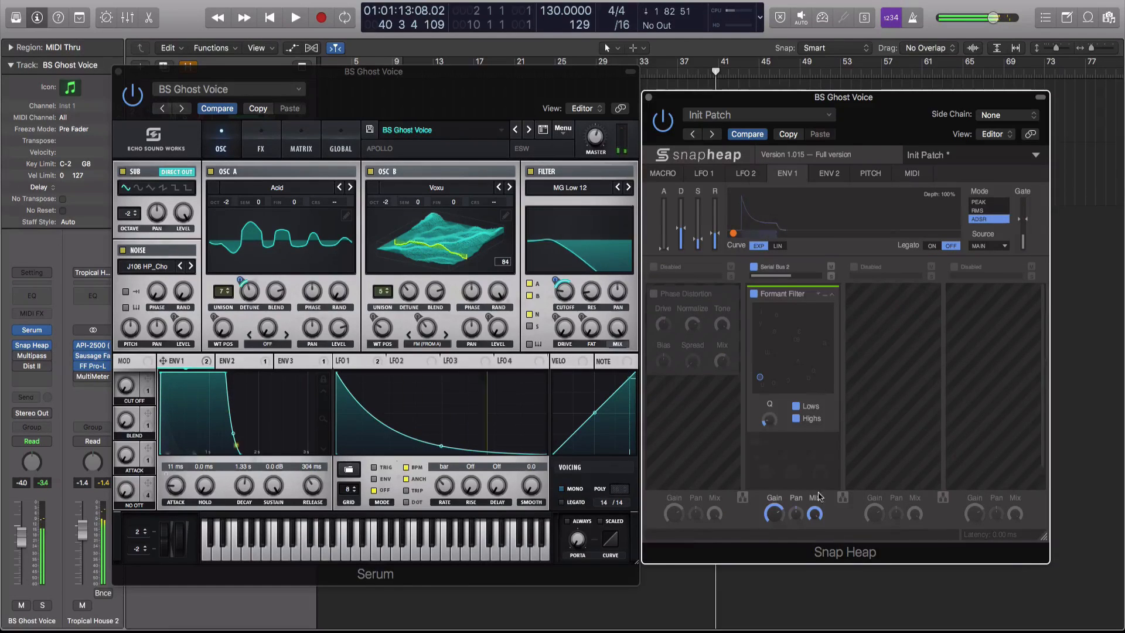
left_click_drag(787, 356, 799, 327)
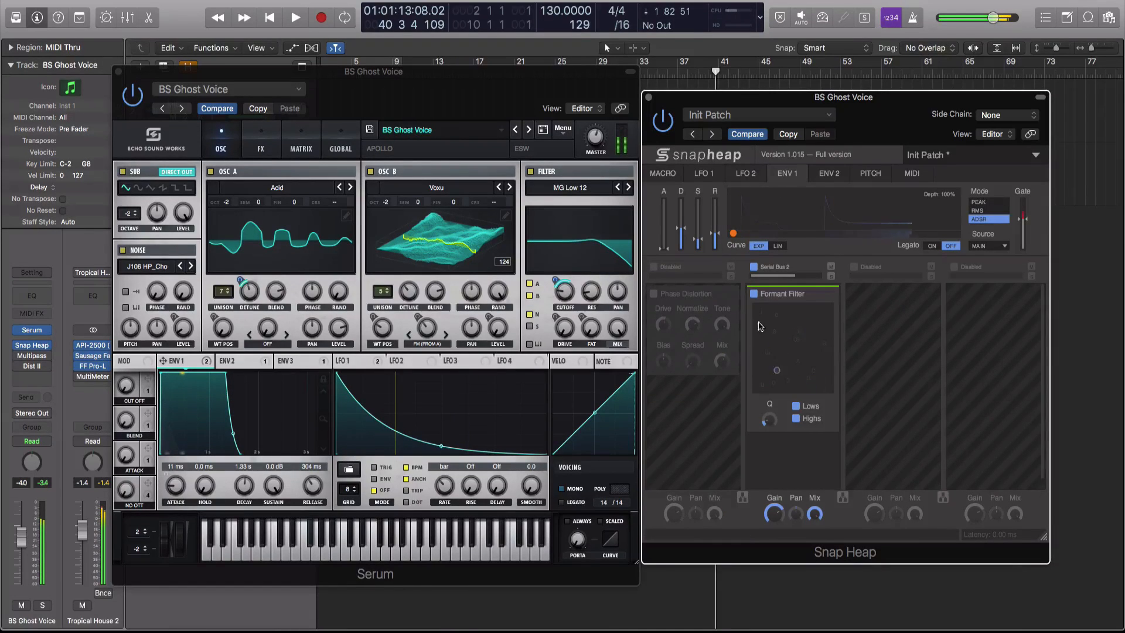
left_click(746, 173)
left_click_drag(735, 234, 755, 352)
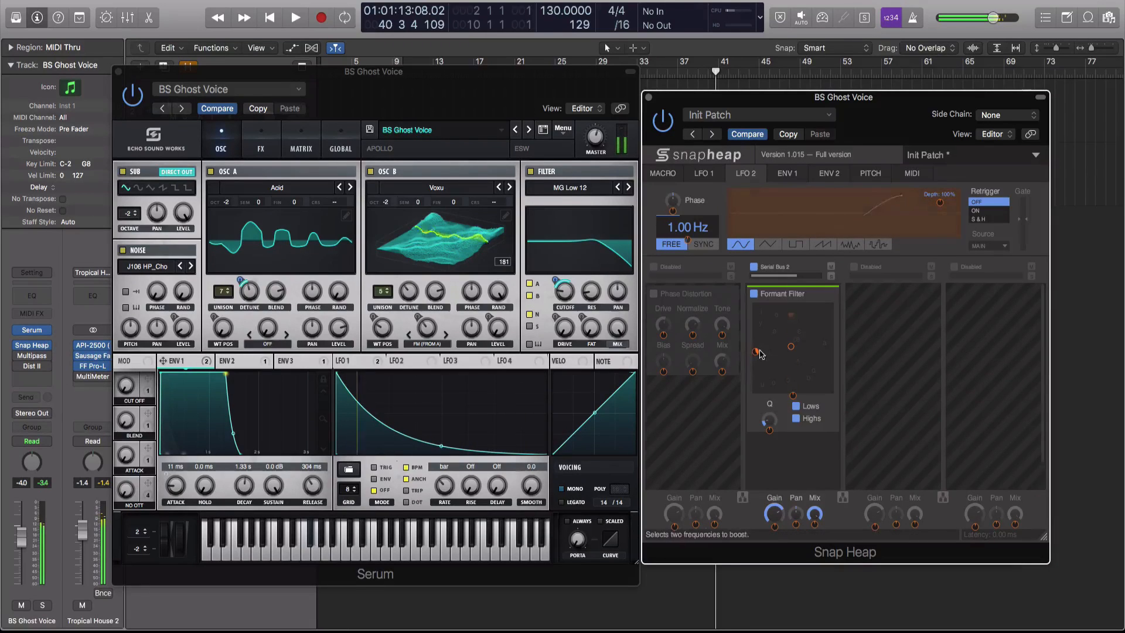
- Sync LFO 2 to the tempo at a 1/8 rate and re-enable the Phase Distortion lane
left_click(705, 246)
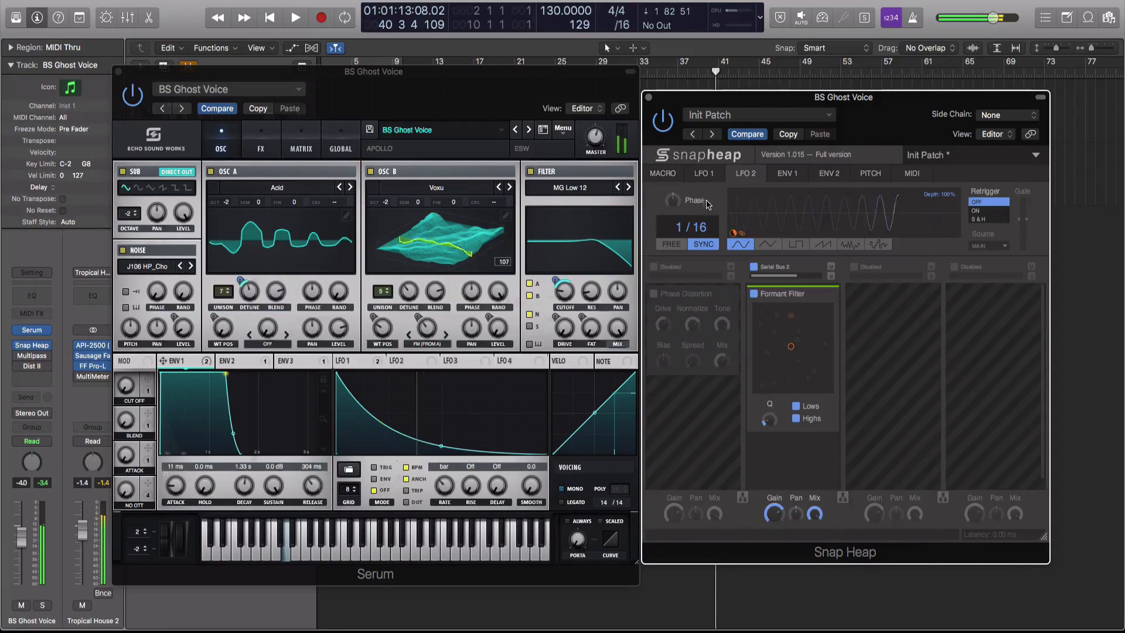
left_click_drag(701, 229, 679, 231)
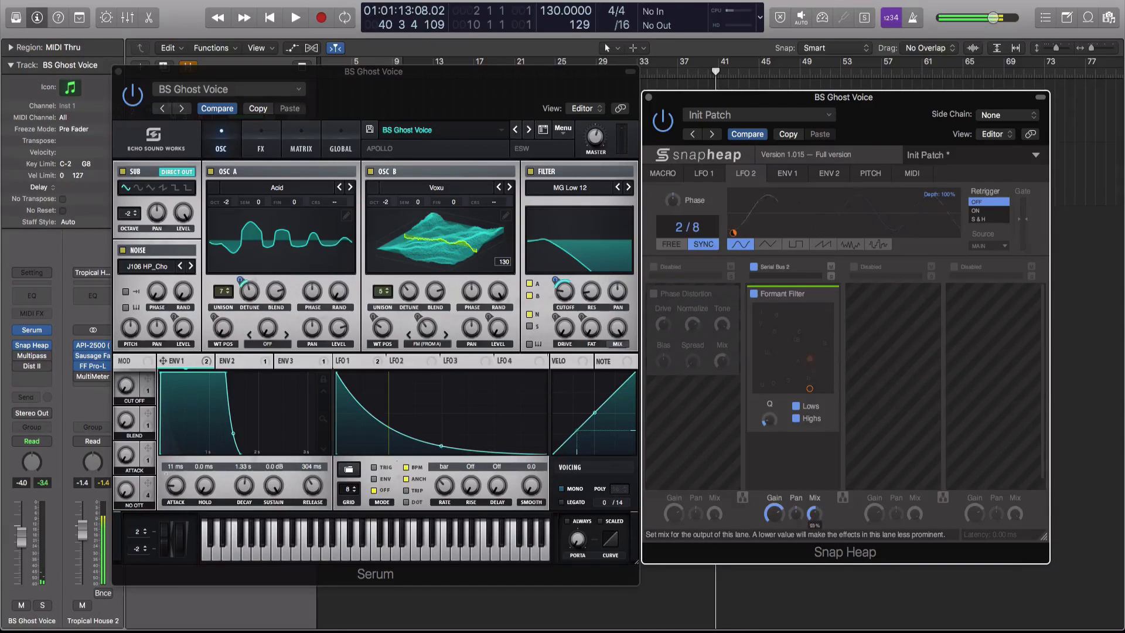
left_click(653, 267)
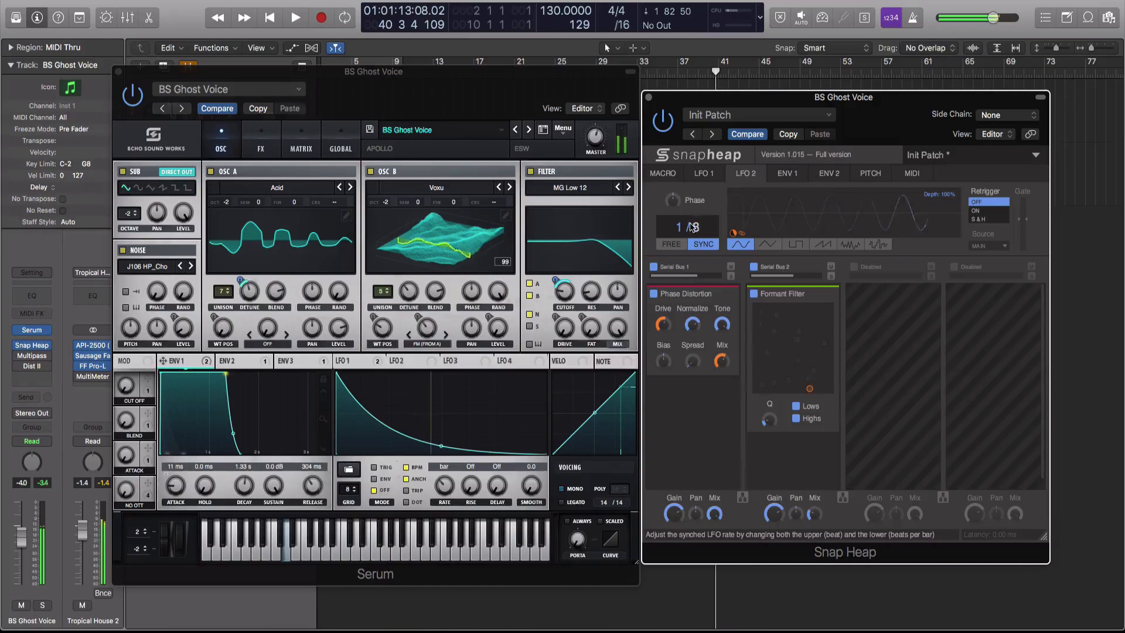
left_click_drag(679, 227, 679, 260)
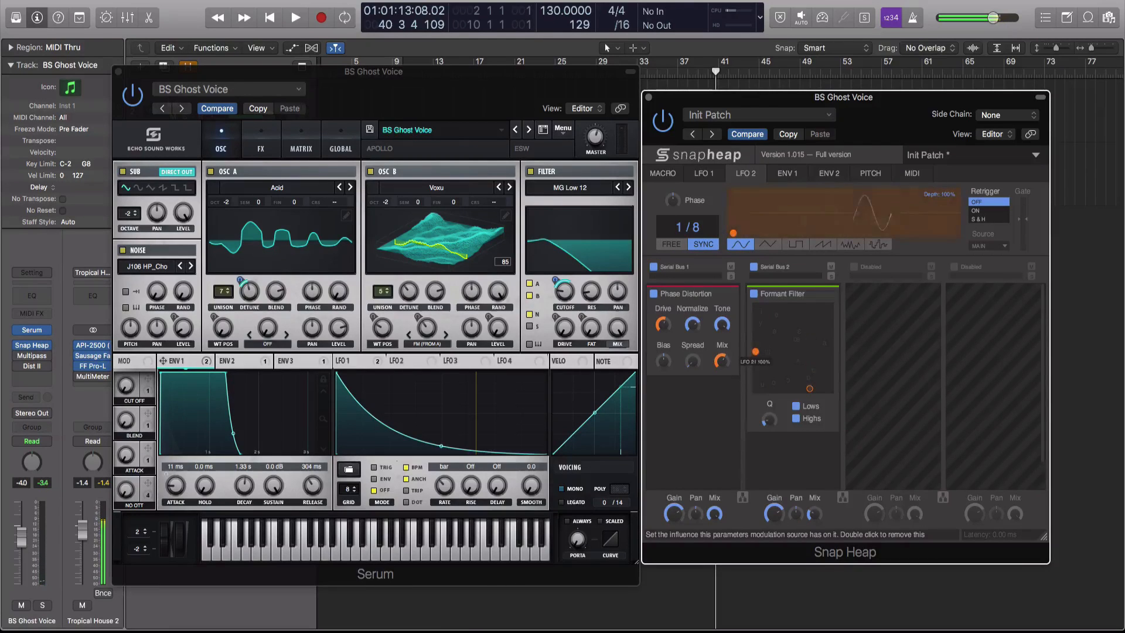
- Replace the Formant Filter in the second lane with a Faturator, and disable Phase Distortion to hear it alone
left_click(833, 294)
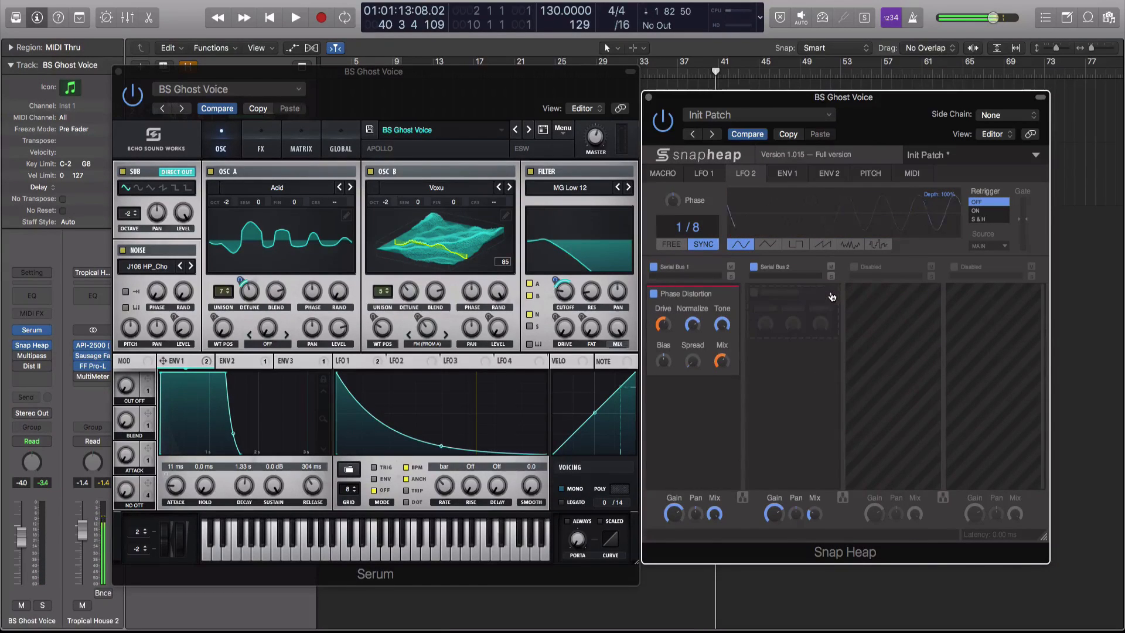
left_click(803, 304)
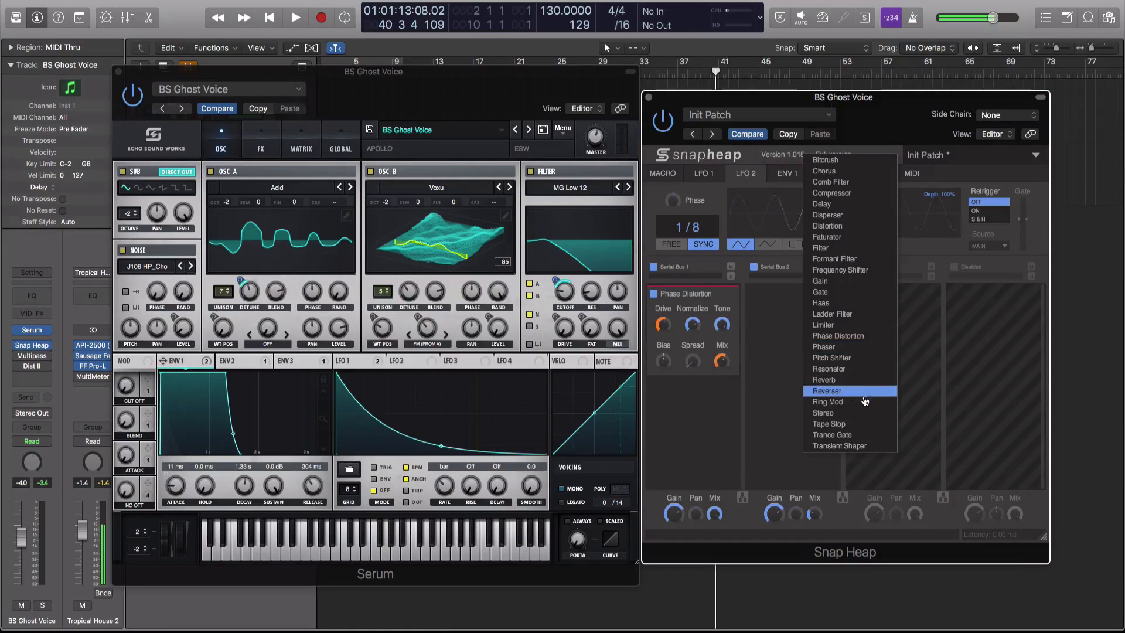
left_click(860, 237)
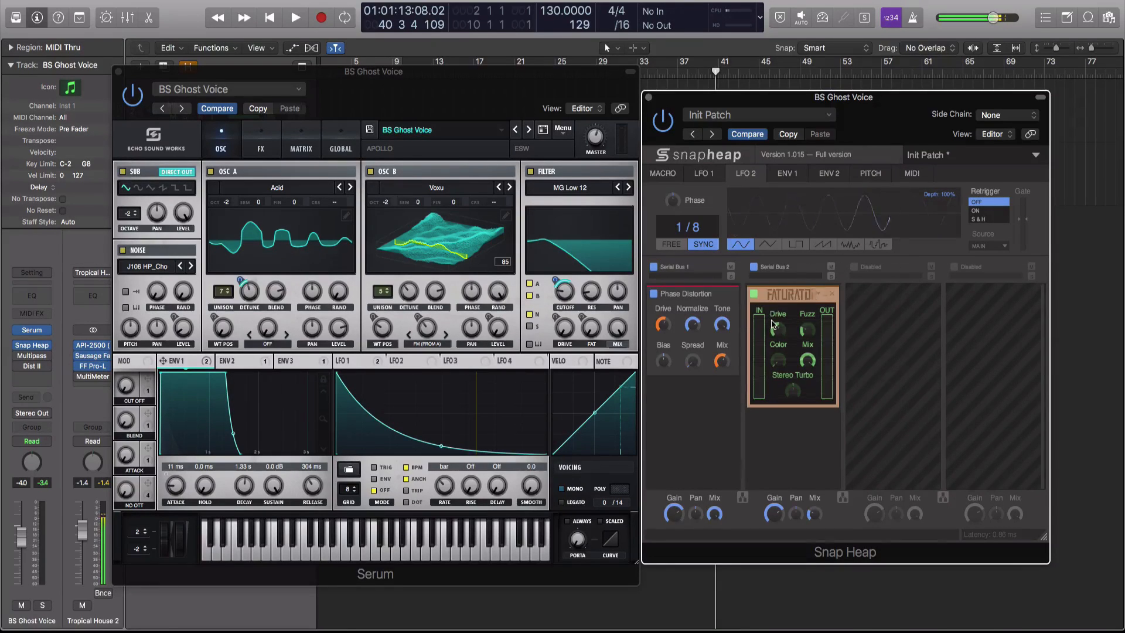
left_click(653, 294)
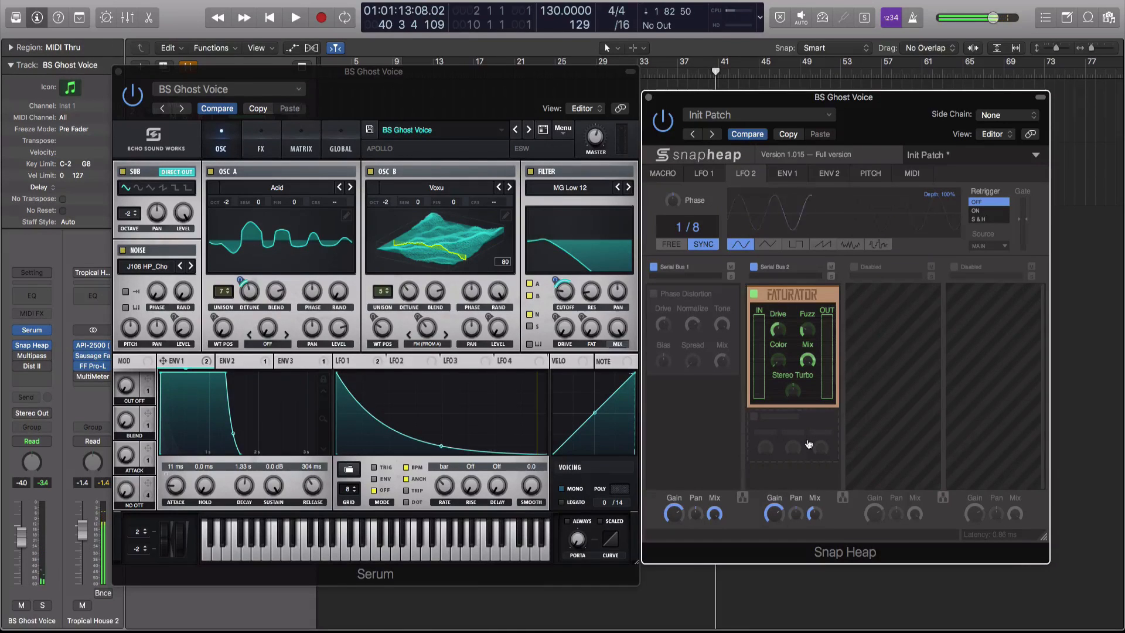
- Add a Comb Filter below the Faturator in the second lane and re-enable Phase Distortion
left_click(783, 431)
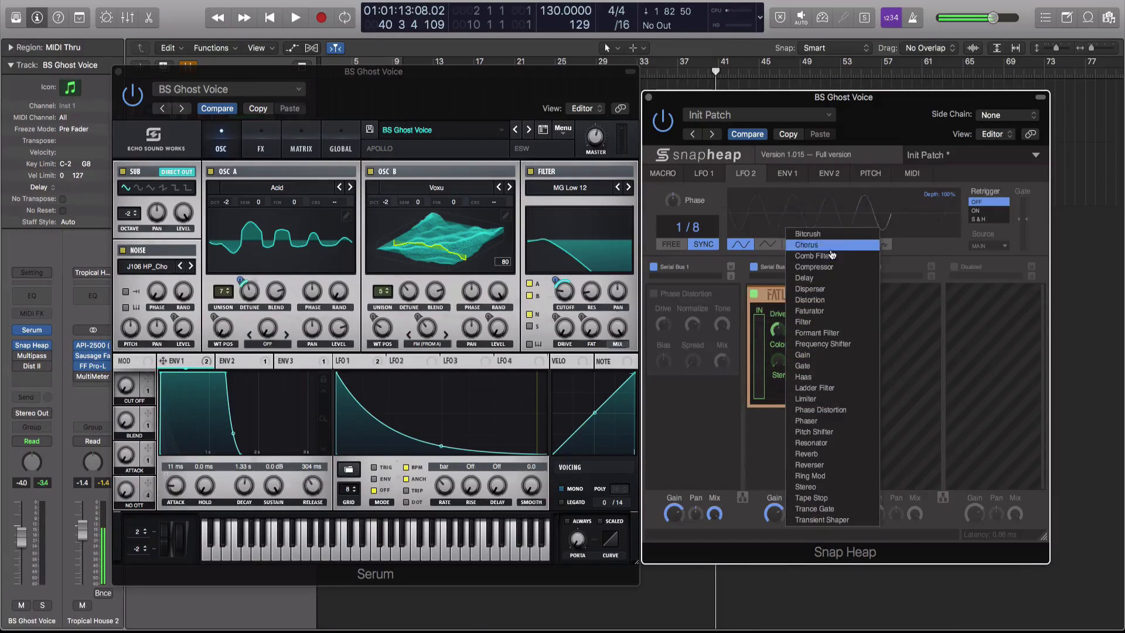
left_click(828, 275)
scroll(807, 368, "down", 3)
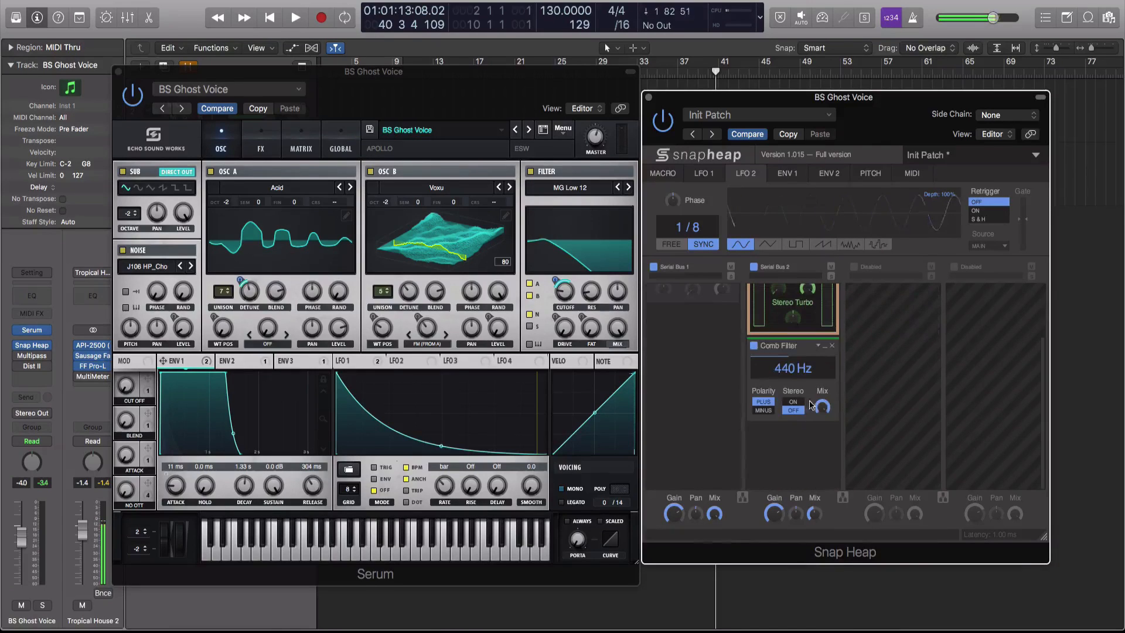
left_click_drag(821, 400, 820, 399)
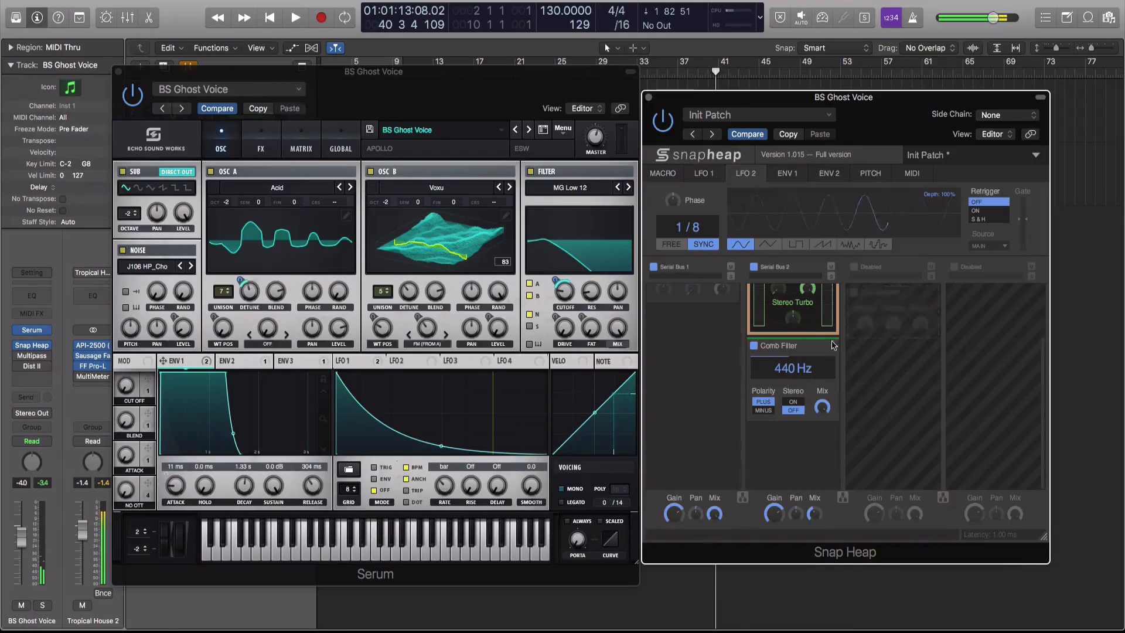
scroll(767, 383, "up", 3)
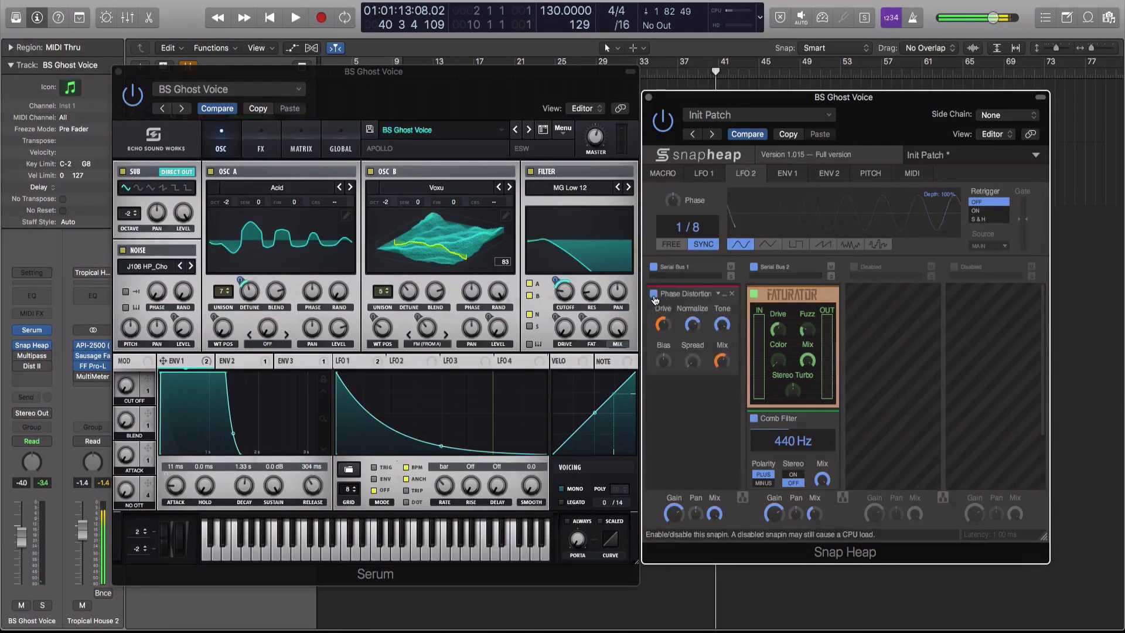
- Lower the second lane's Mix, and bypass and re-enable Snap Heap to compare the sound
scroll(762, 410, "down", 3)
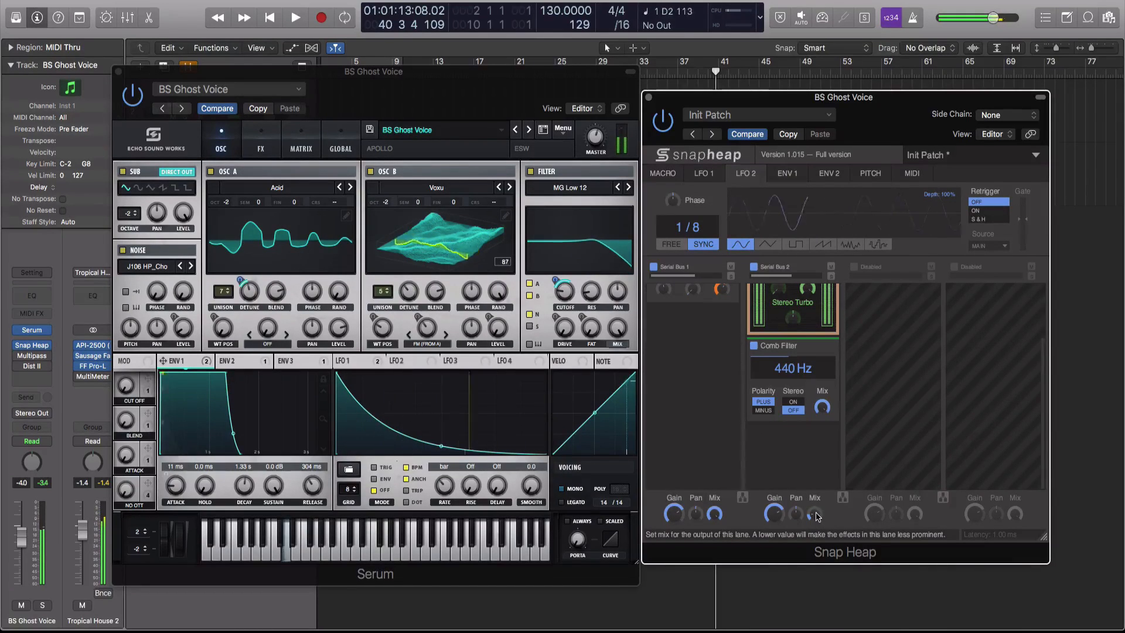
scroll(682, 360, "up", 3)
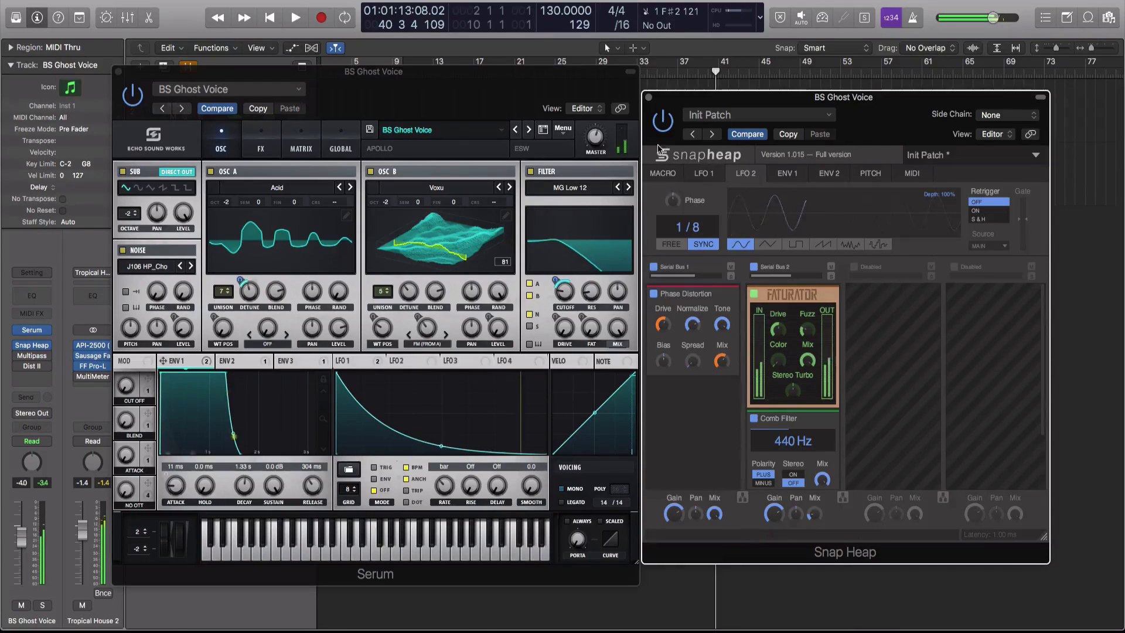
left_click(661, 125)
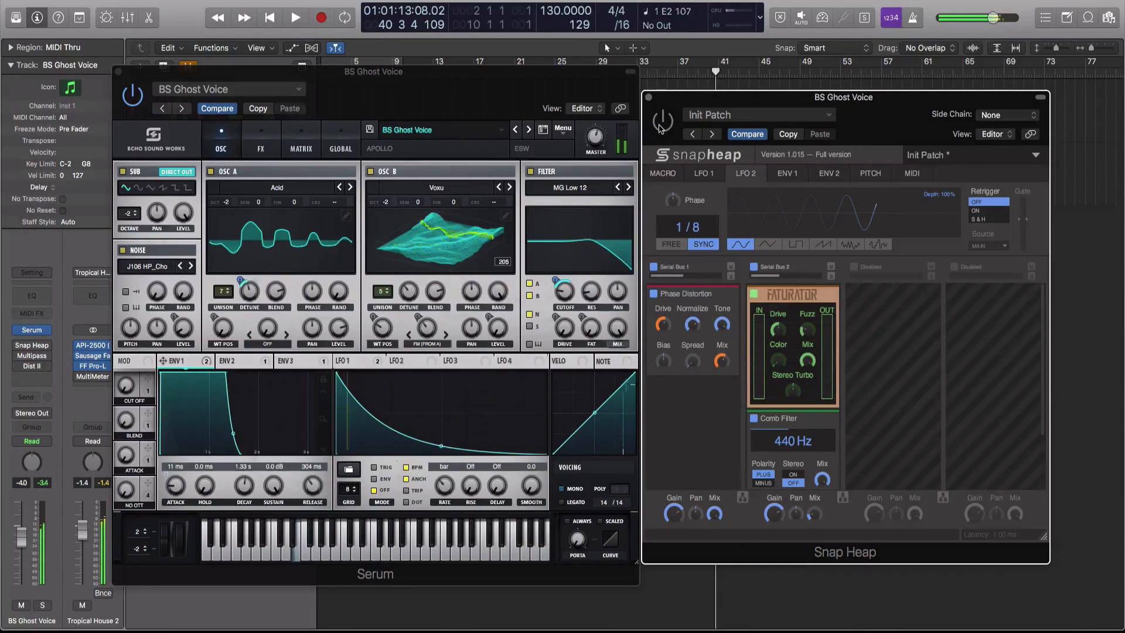
left_click(661, 125)
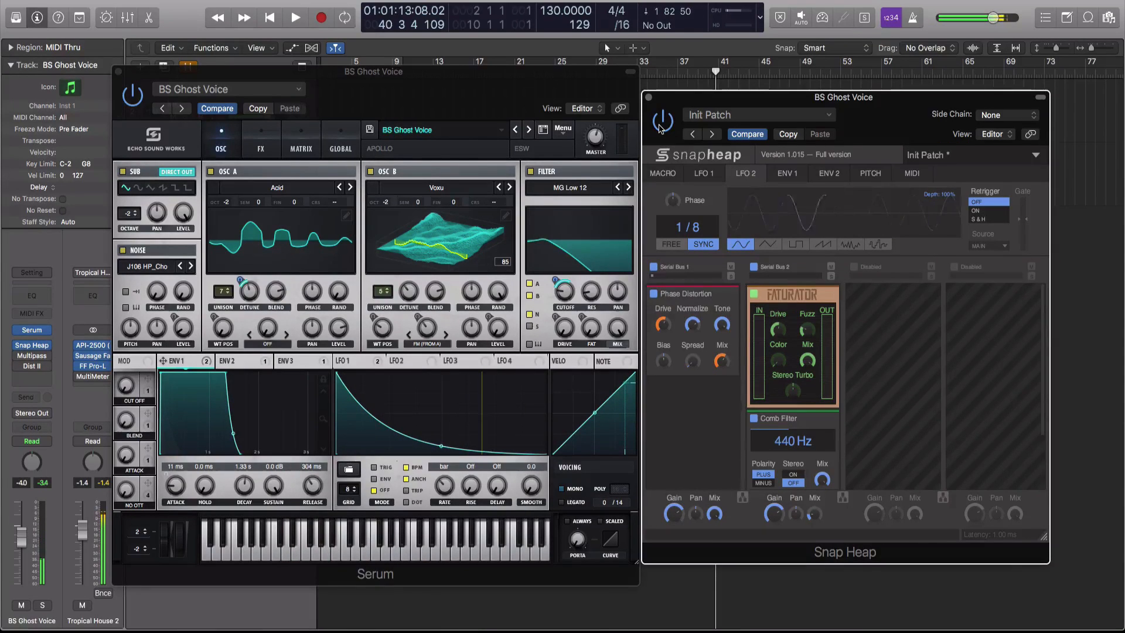
- Open the list of available effects for the empty third lane
left_click(868, 319)
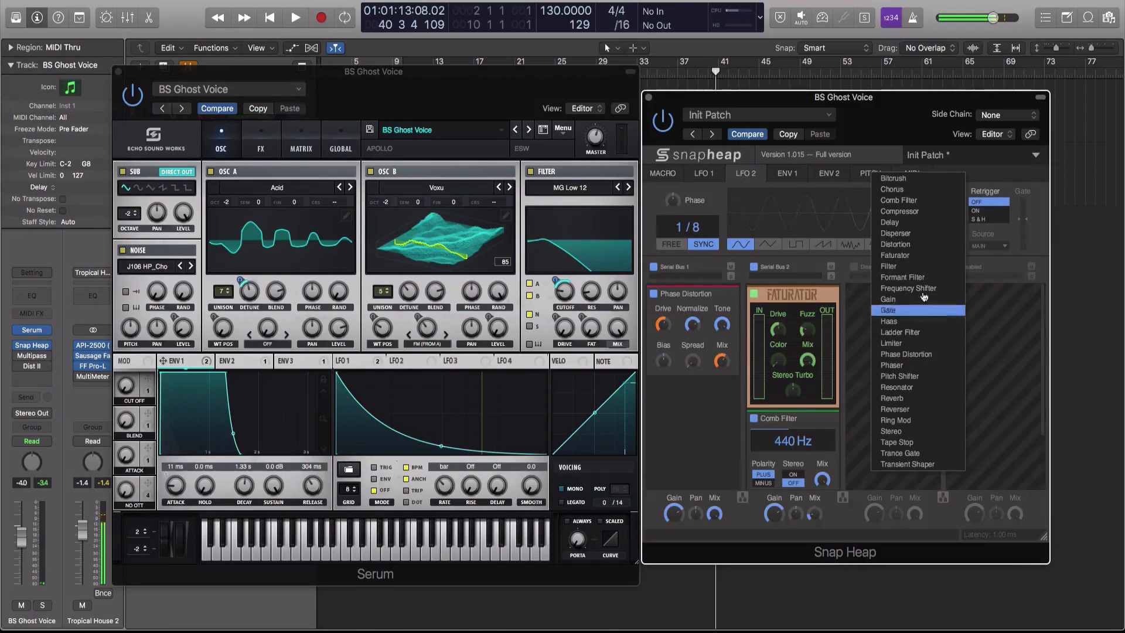